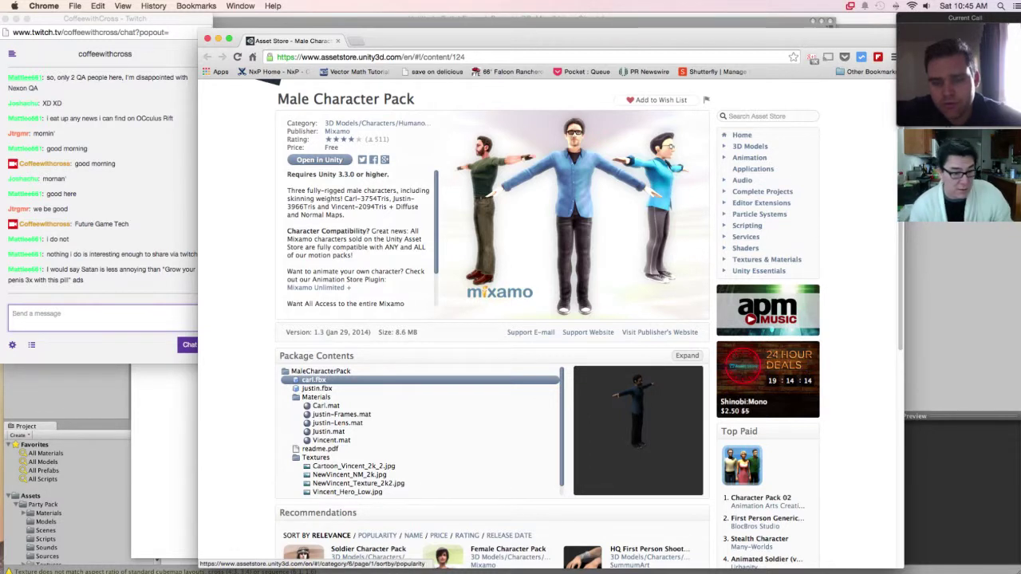
# - Open the Visual Scripting category under Editor Extensions in the Asset Store
pyautogui.click(757, 117)
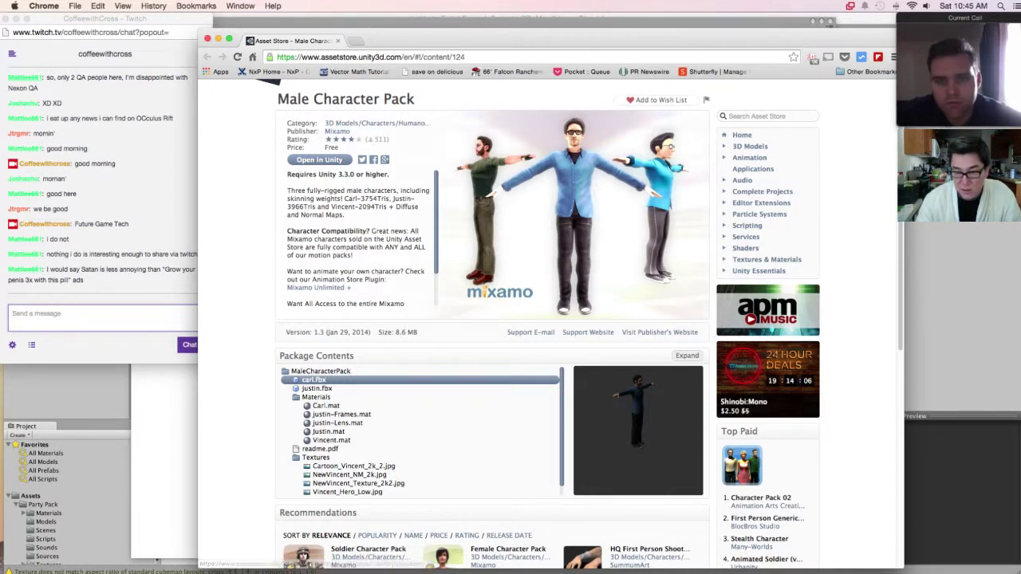
pyautogui.click(747, 226)
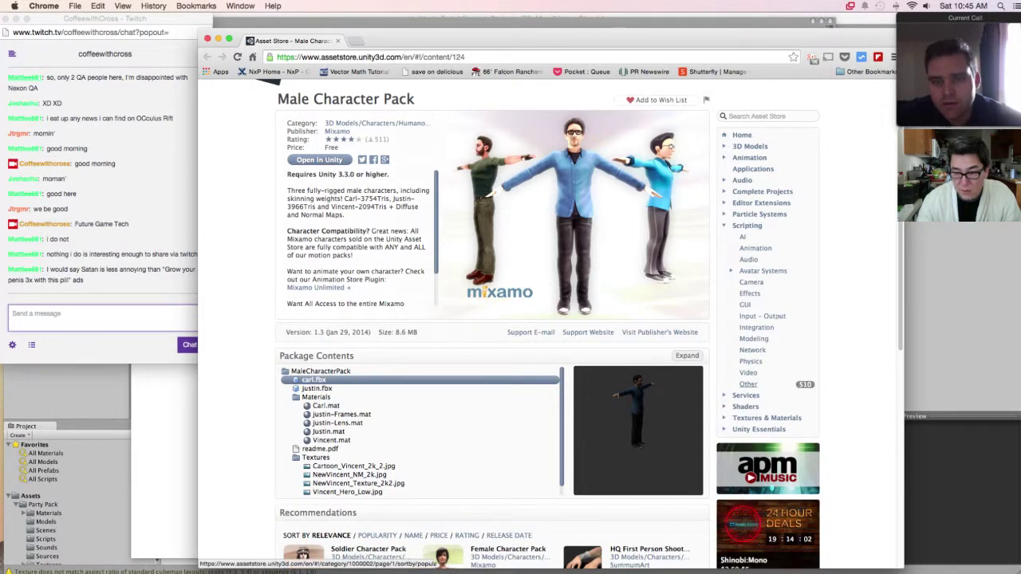
pyautogui.click(724, 226)
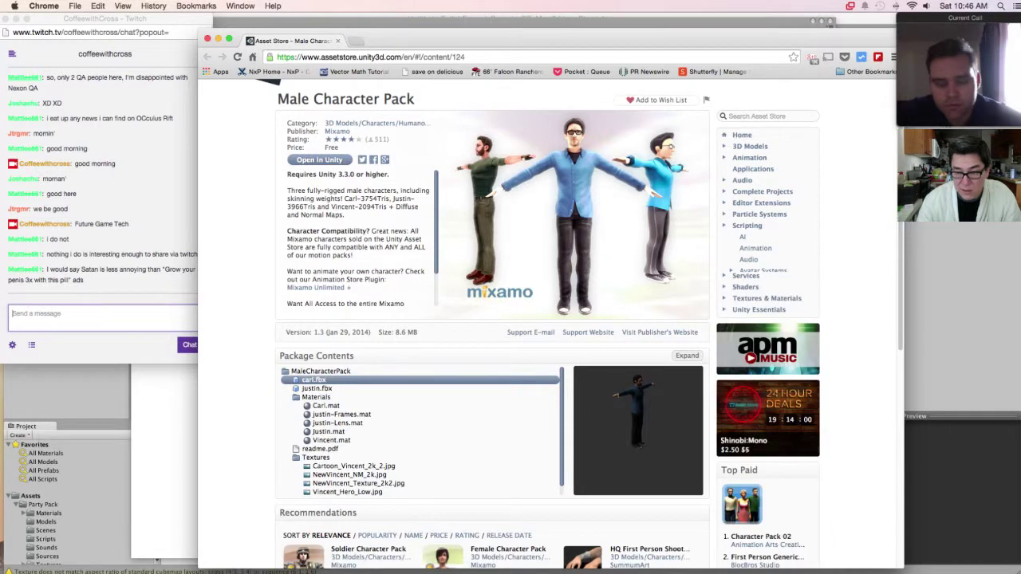
pyautogui.click(762, 202)
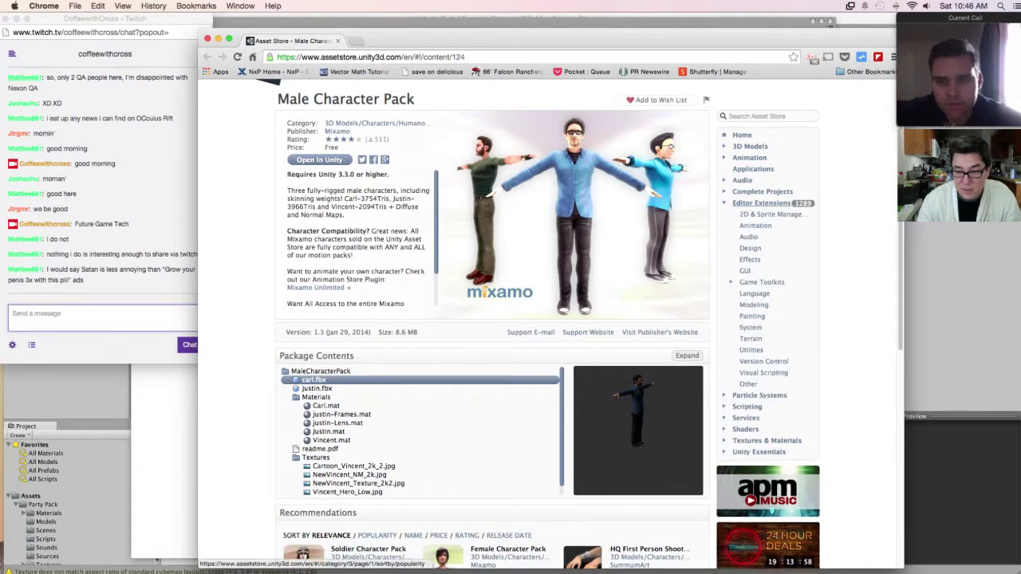
pyautogui.click(805, 373)
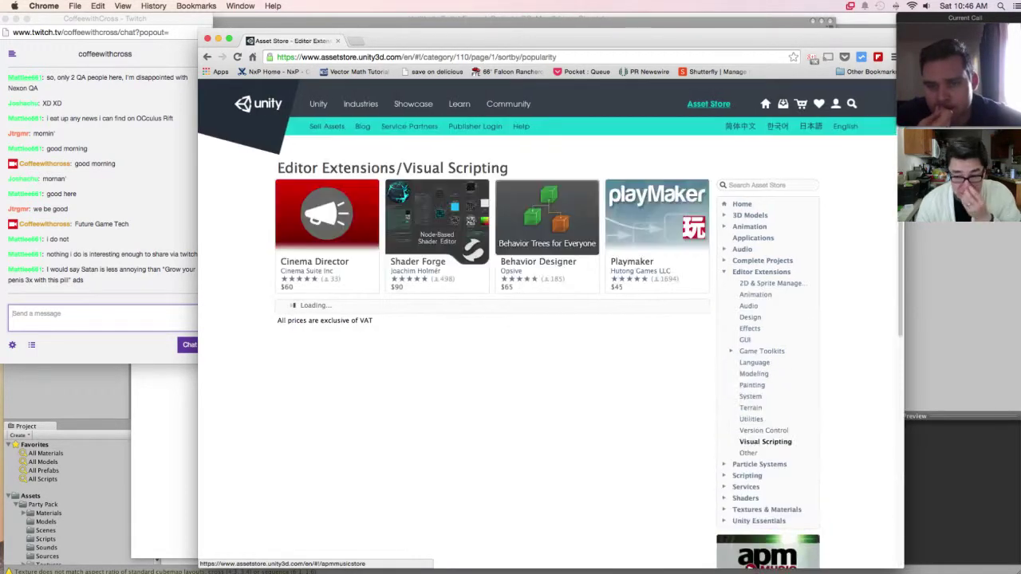
# - Open the Playmaker listing from the Visual Scripting category in a new browser tab
pyautogui.scroll(-1, 499, 367)
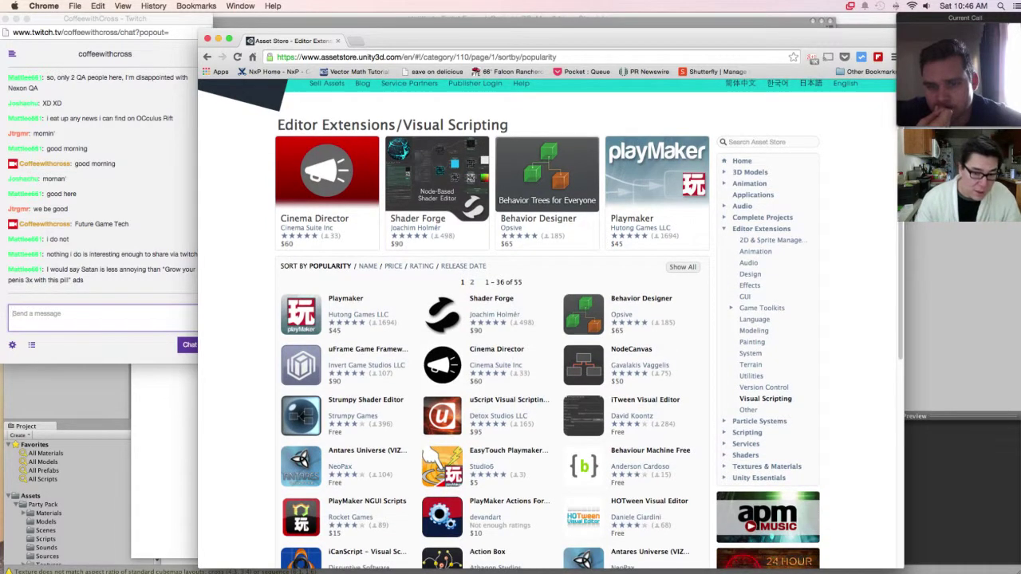
pyautogui.scroll(-1, 550, 324)
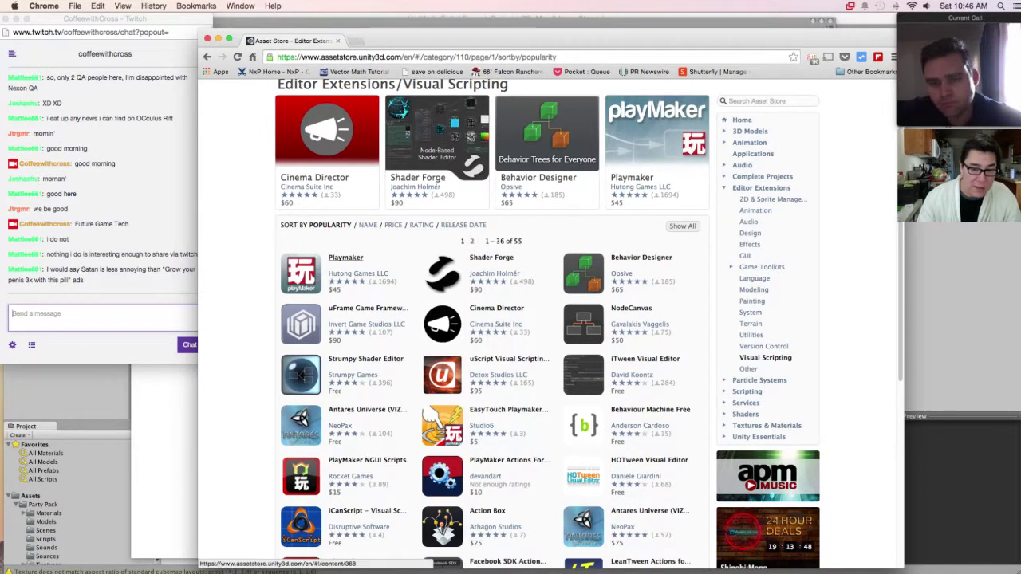
pyautogui.rightClick(342, 257)
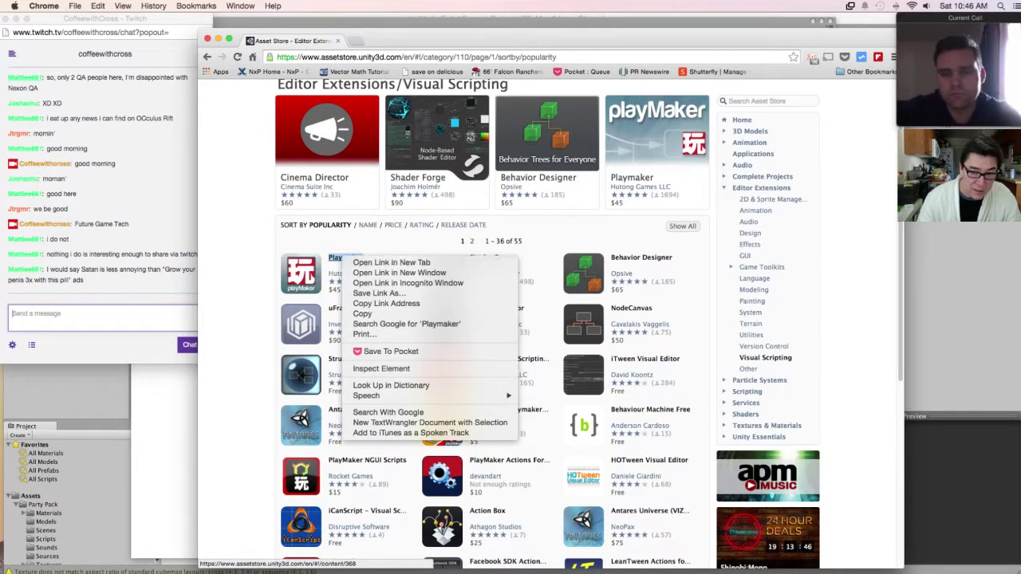
pyautogui.click(391, 262)
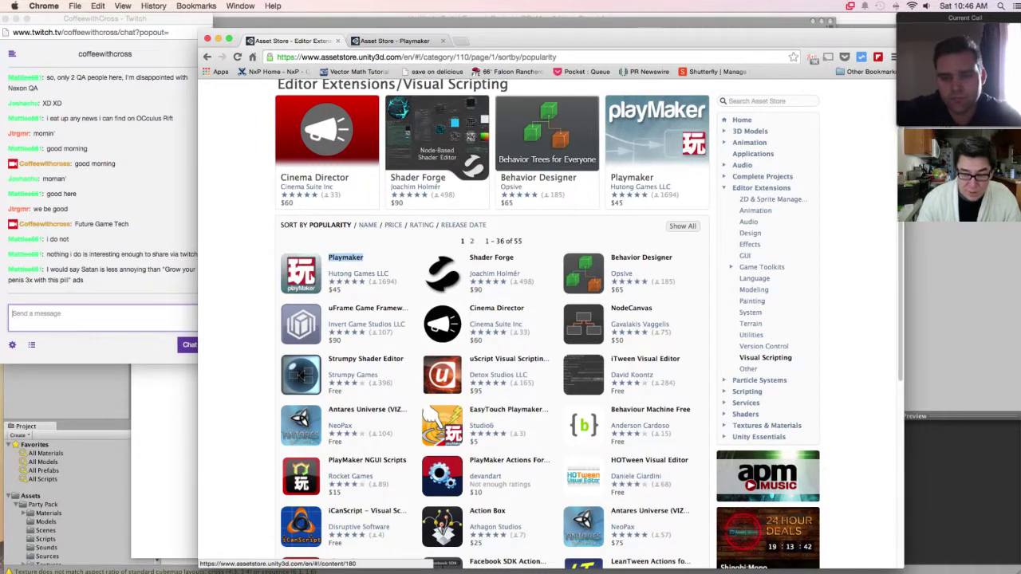
# - Look through the remaining visual scripting assets, search the store for "uscript" and open the uScript Visual Scripting Tool page
pyautogui.scroll(-5, 494, 319)
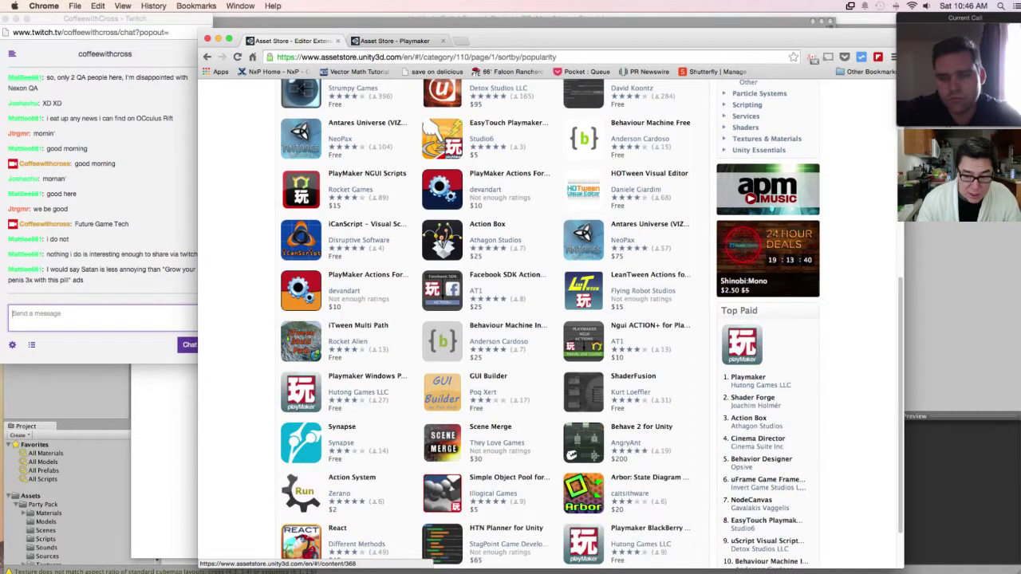
pyautogui.scroll(-2, 486, 415)
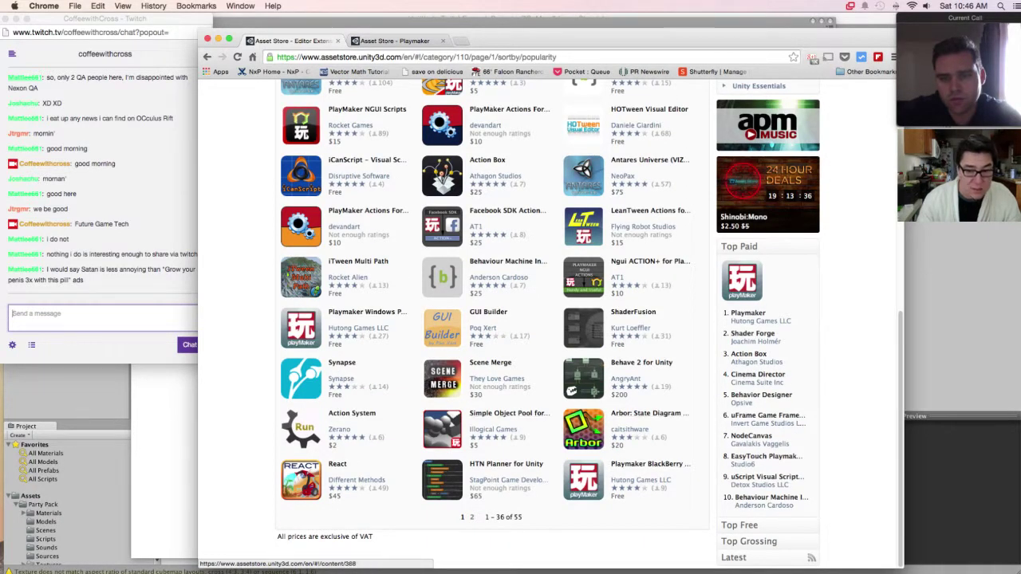
pyautogui.scroll(10, 495, 413)
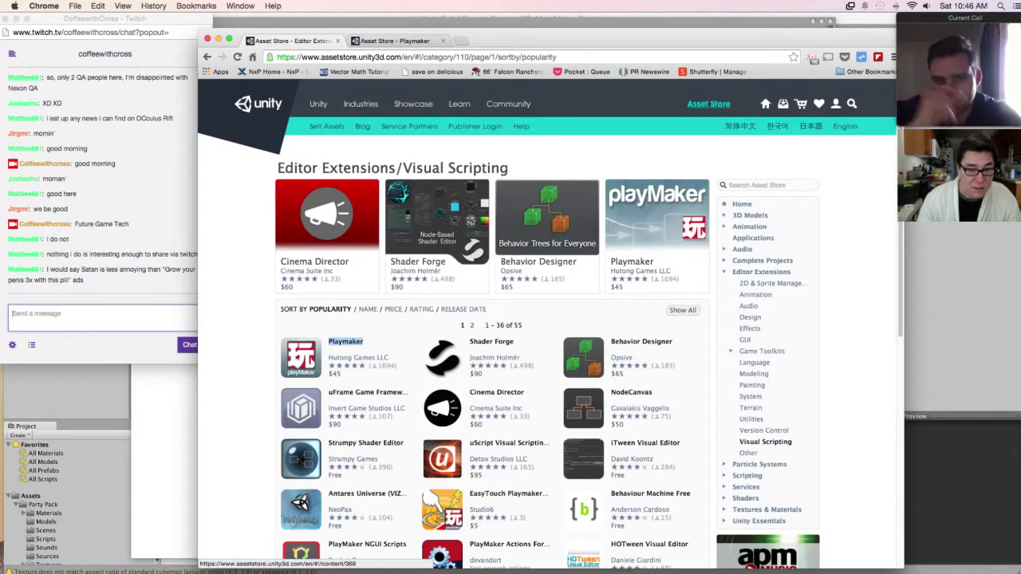
pyautogui.write('uscript')
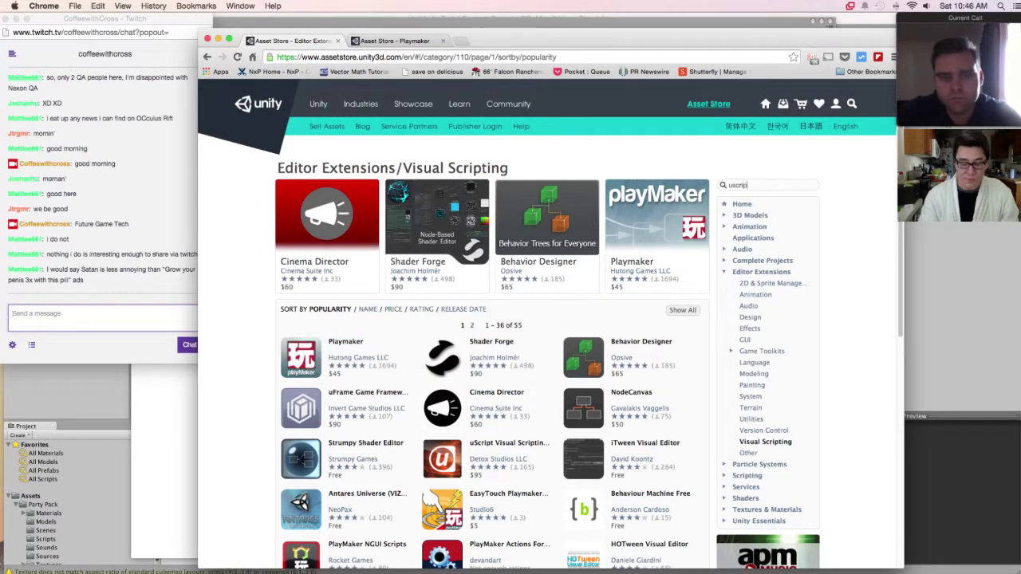
pyautogui.press('Return')
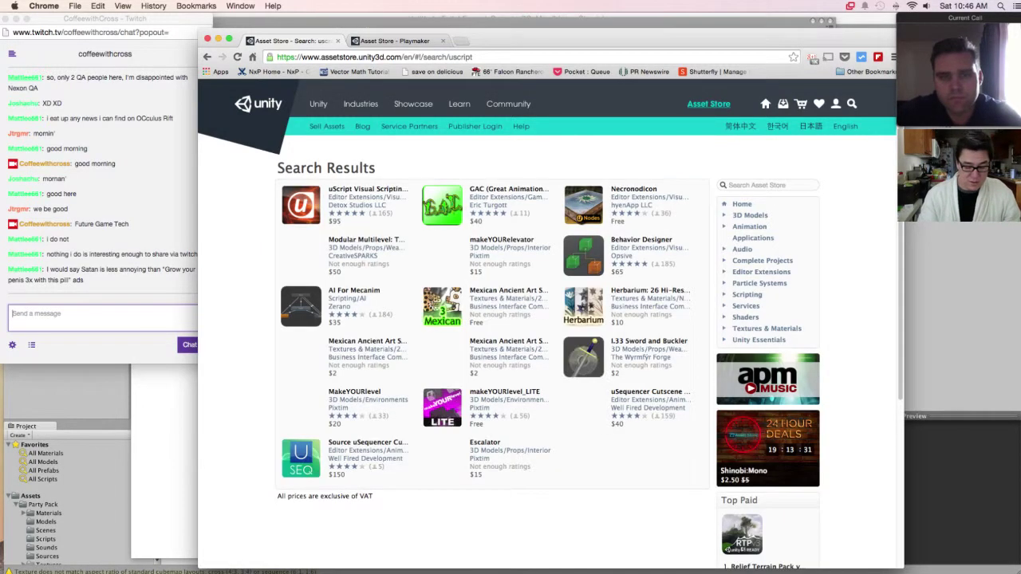
pyautogui.click(363, 195)
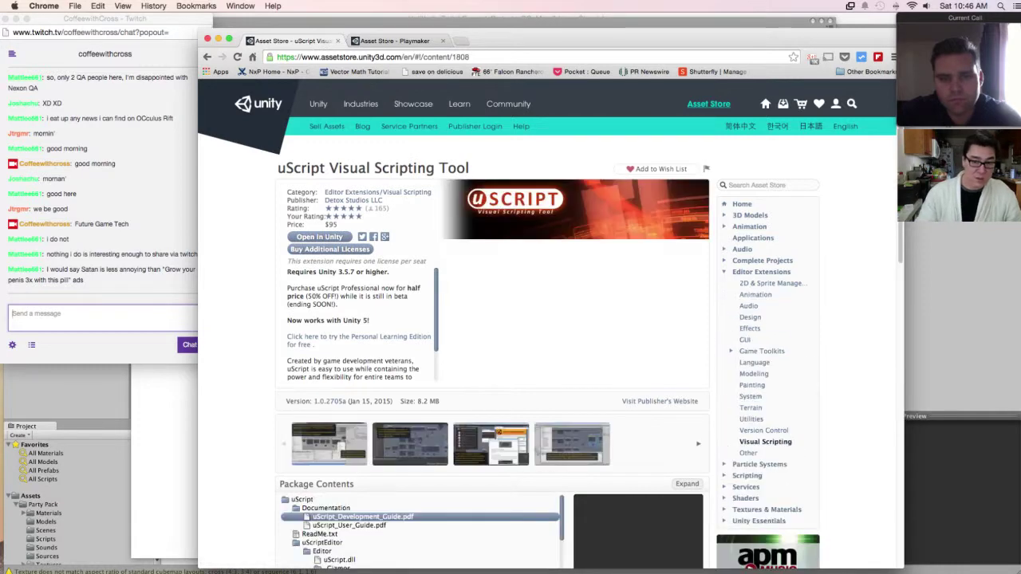
# - Examine the uScript product page and its enlarged screenshots of the visual programming graphs
pyautogui.scroll(-2, 510, 319)
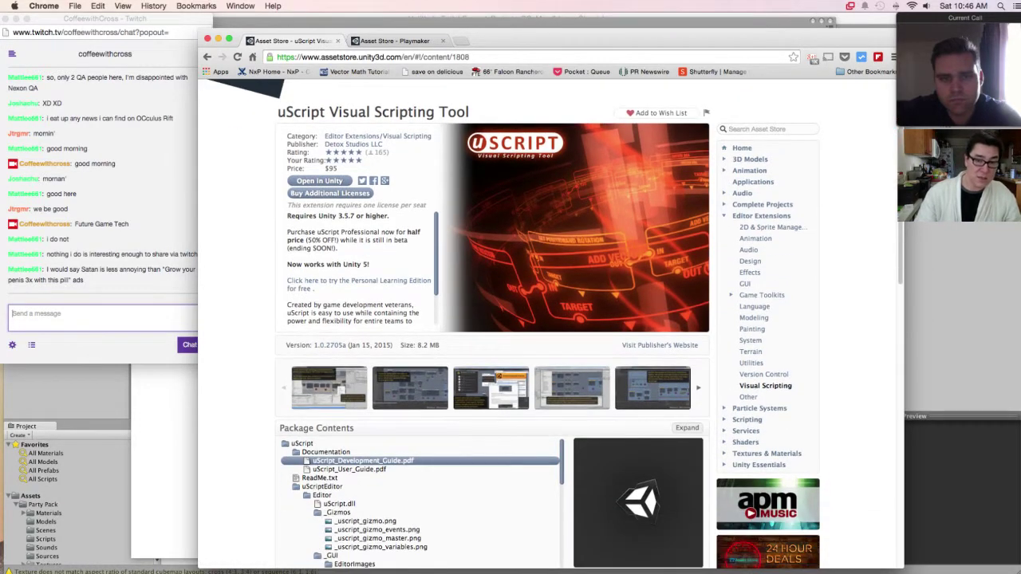
pyautogui.click(410, 387)
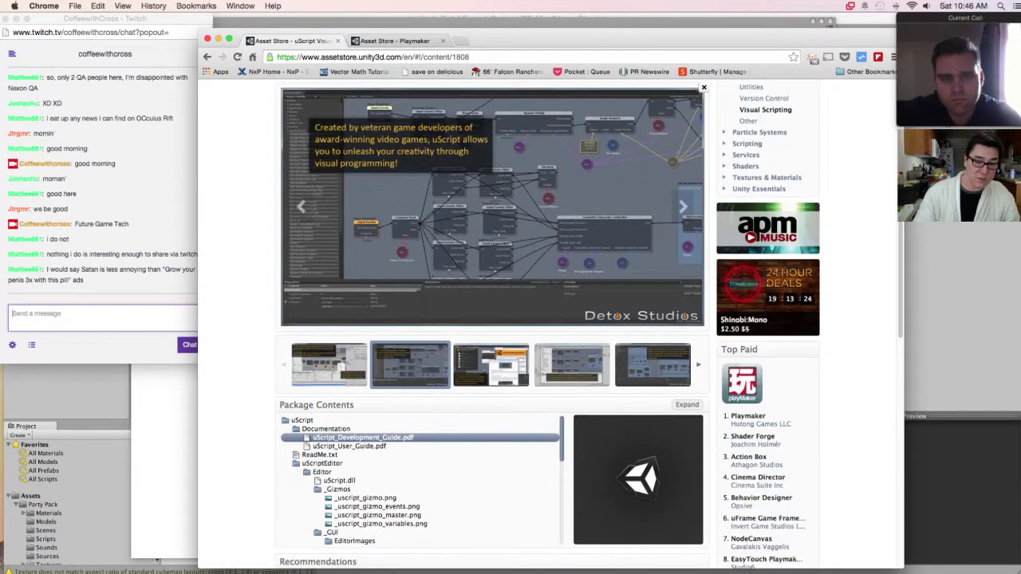
pyautogui.click(492, 364)
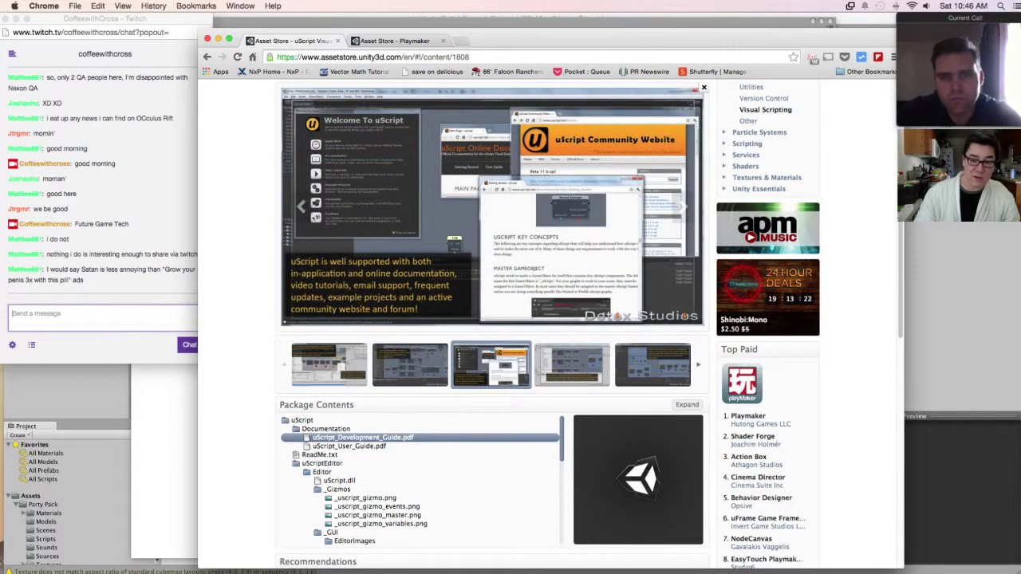
pyautogui.click(409, 365)
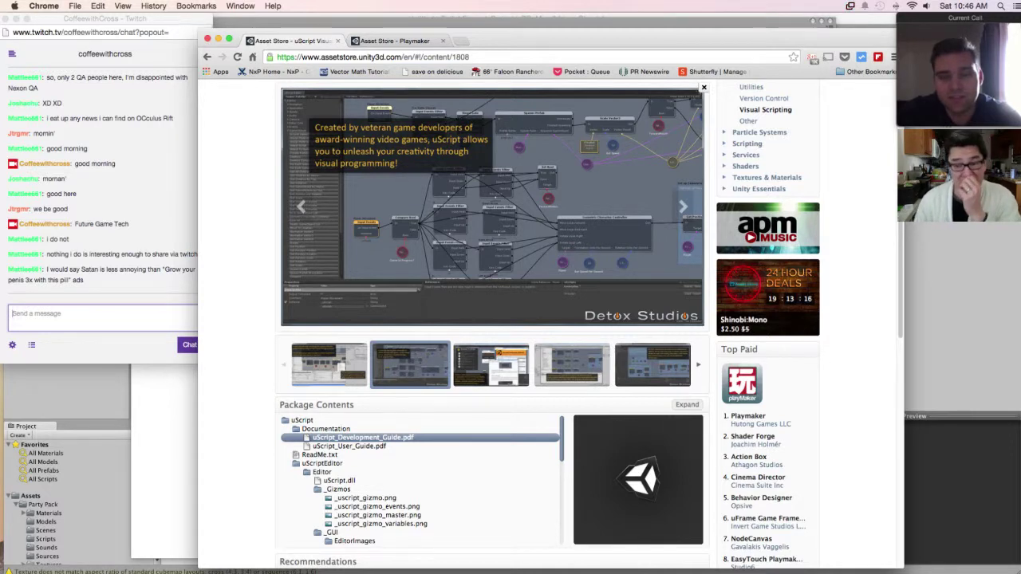
pyautogui.scroll(5, 492, 319)
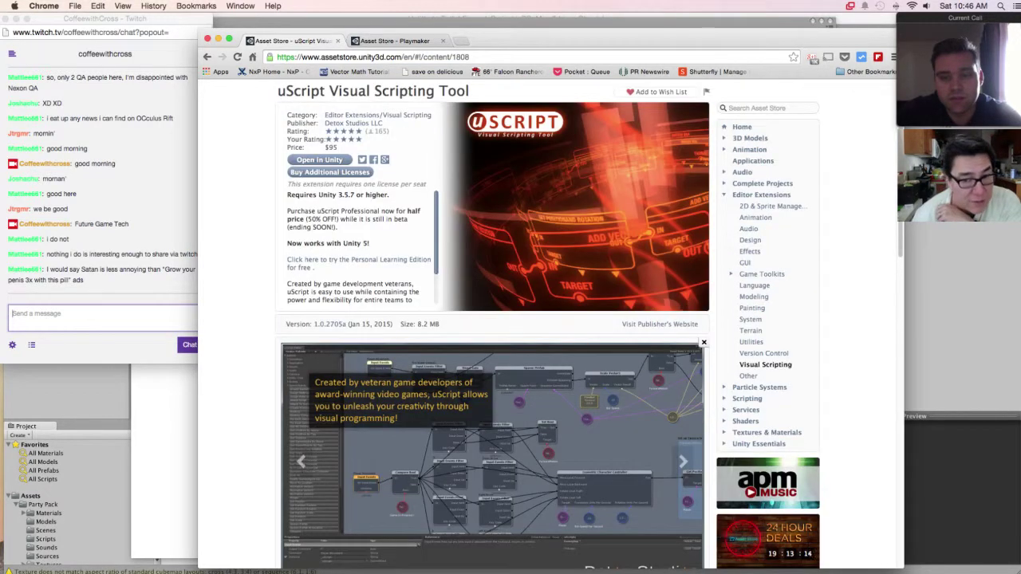
pyautogui.scroll(2, 547, 323)
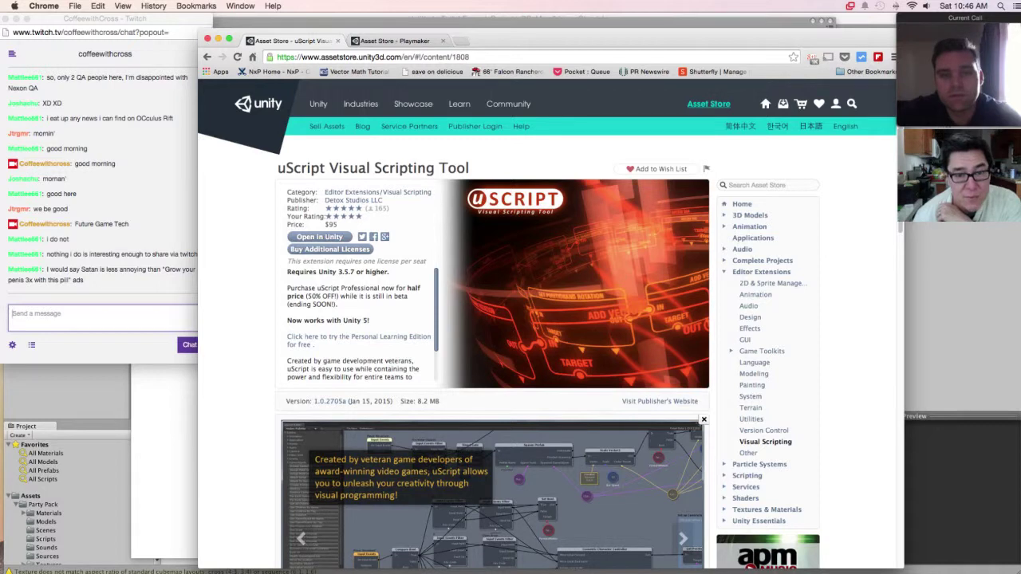
pyautogui.scroll(-4, 547, 323)
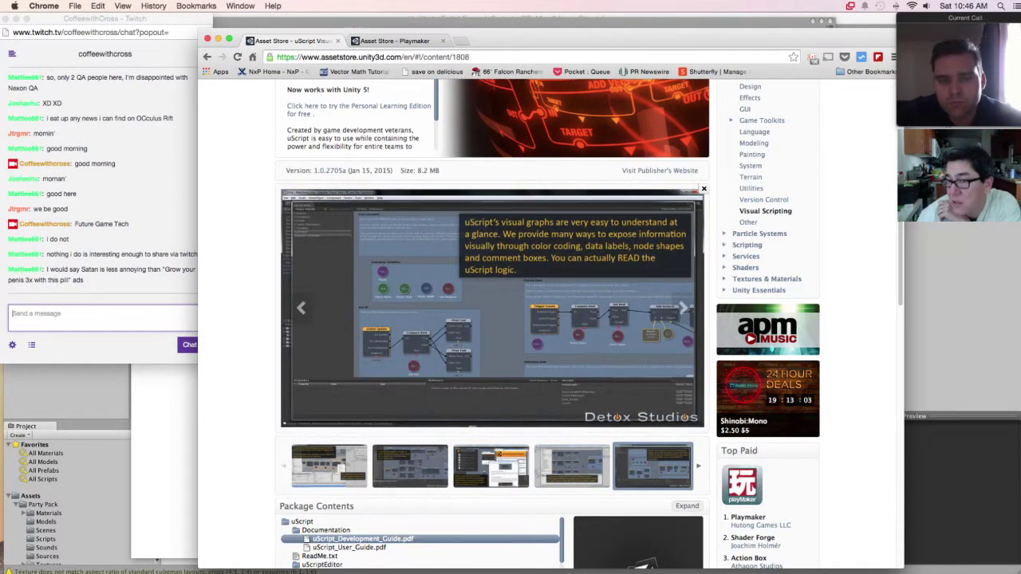
# - Show the Playmaker product page and examine its enlarged screenshots and user reviews
pyautogui.moveTo(638, 40); pyautogui.dragTo(613, 30)
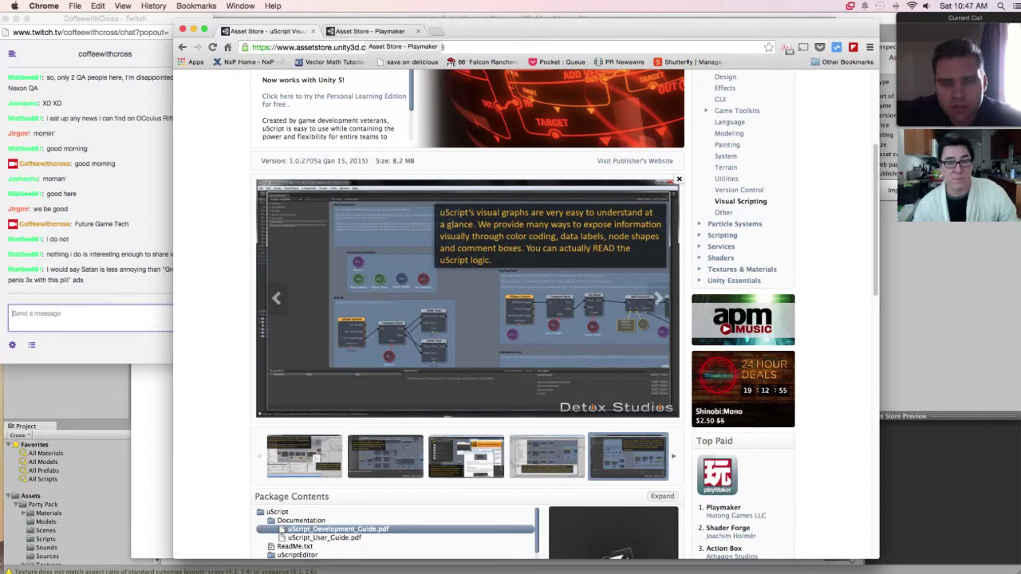
pyautogui.click(369, 31)
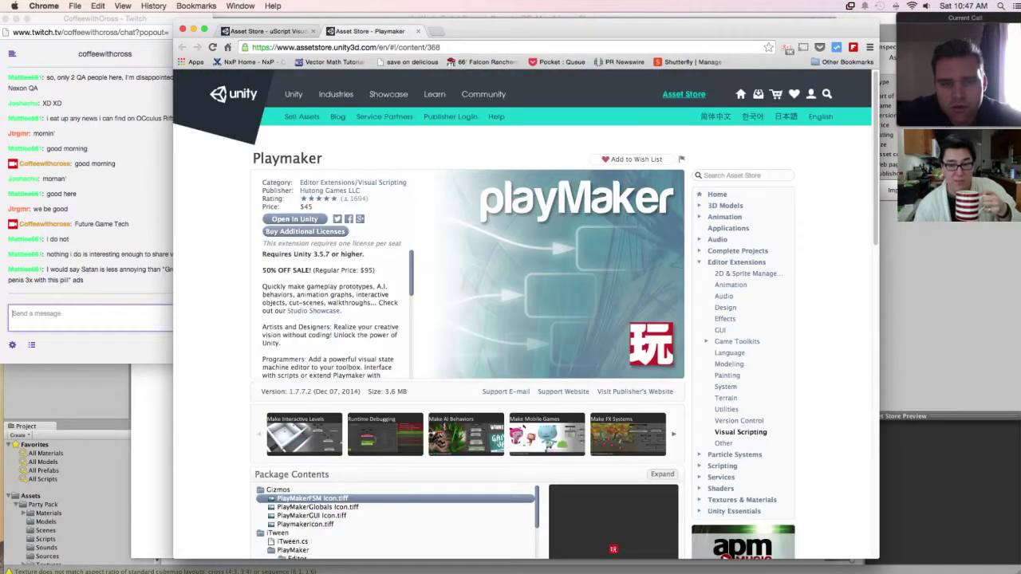
pyautogui.scroll(-5, 526, 319)
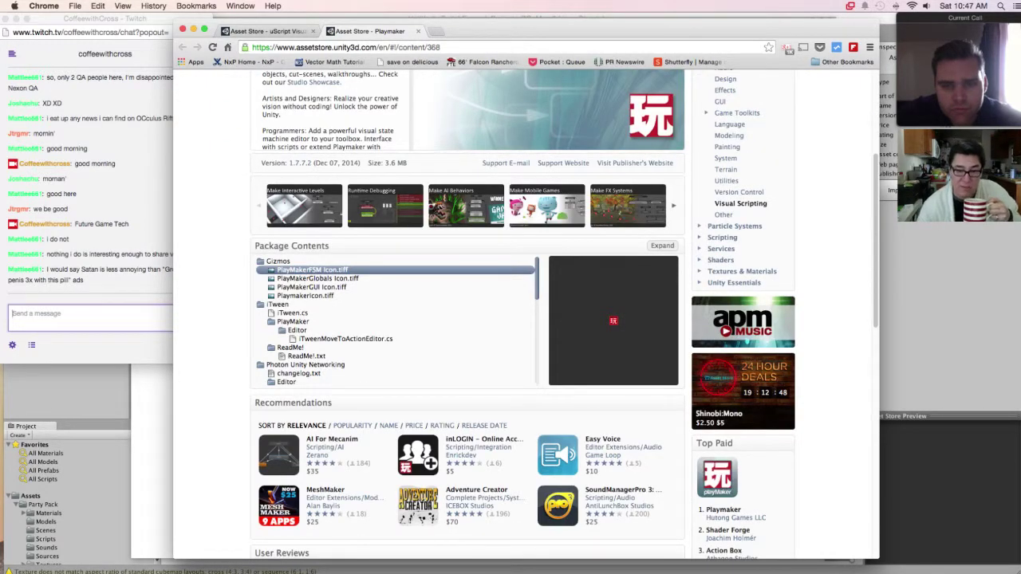
pyautogui.click(385, 206)
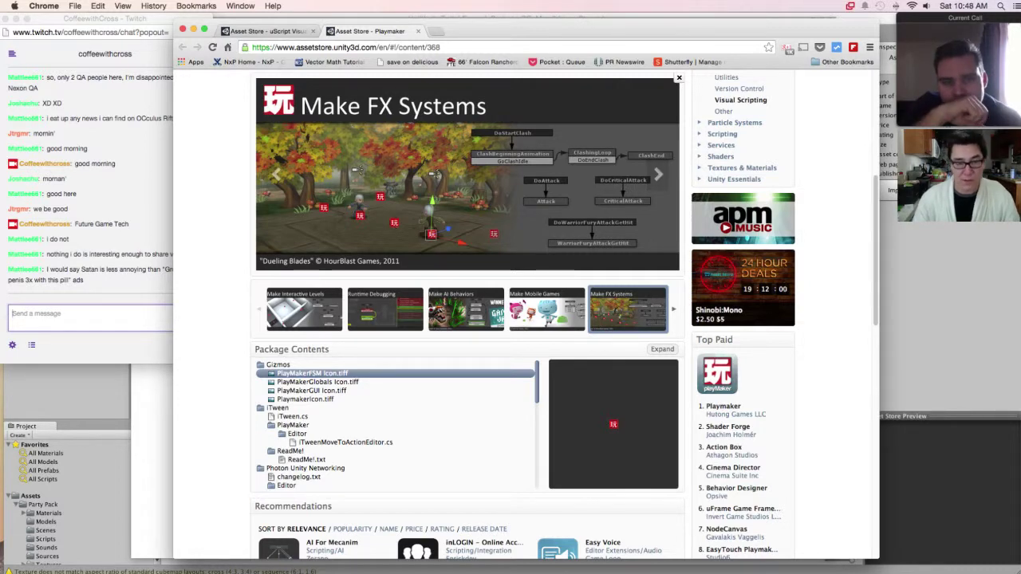
pyautogui.scroll(-6, 522, 314)
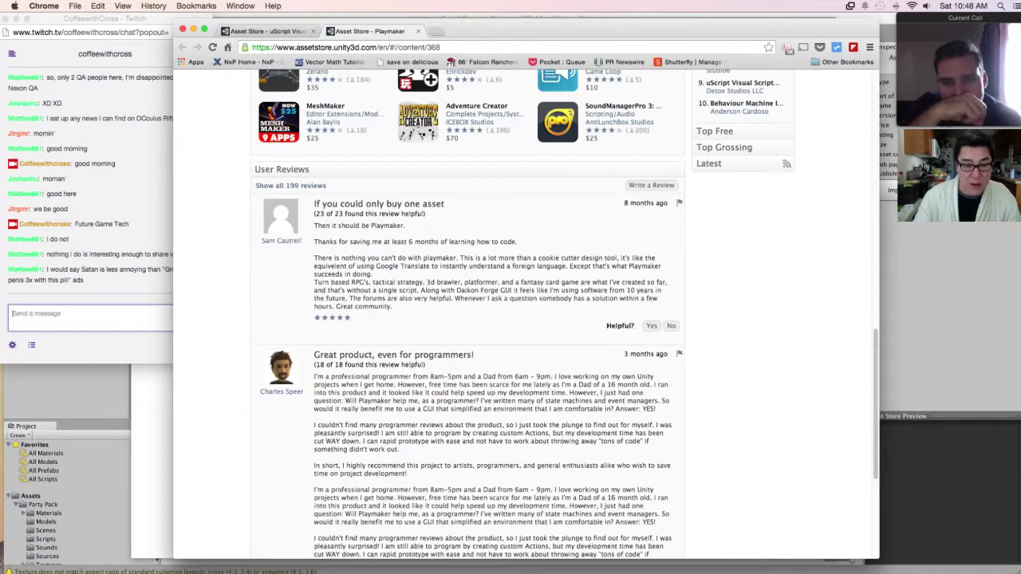
pyautogui.scroll(10, 522, 313)
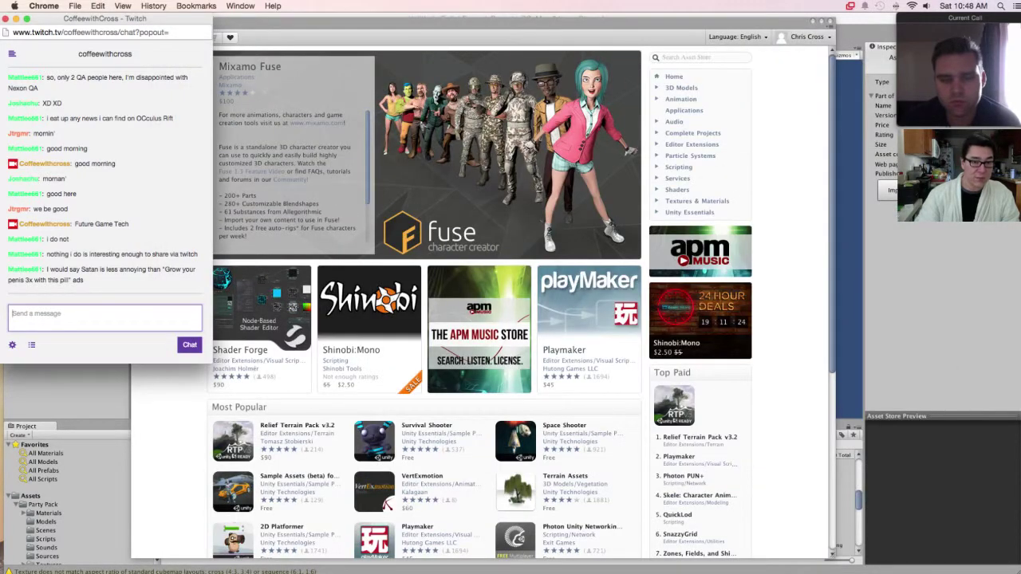
# - Switch to Unity's Asset Store window and open the Mixamo Fuse product page
pyautogui.press('super+Tab')
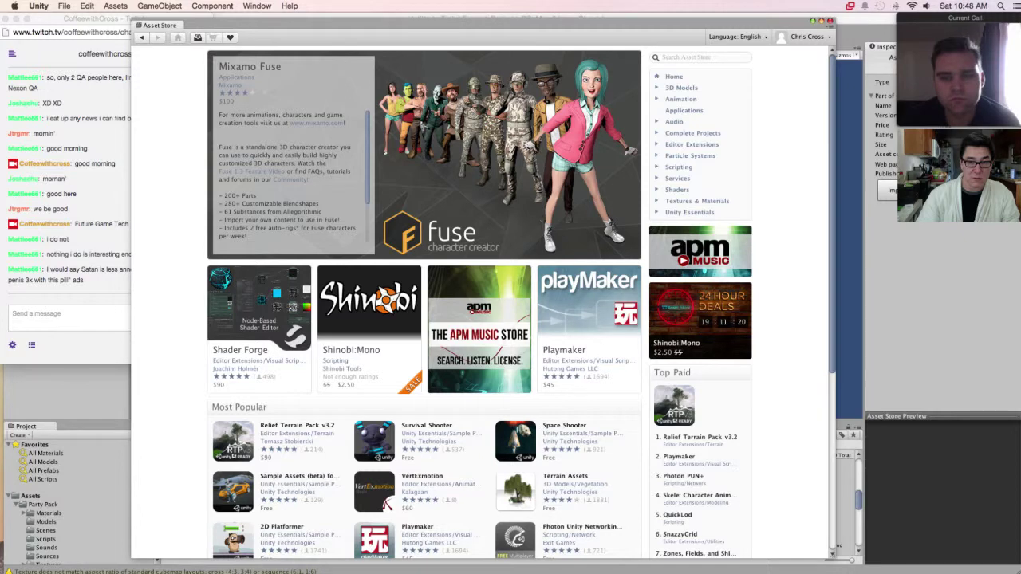
pyautogui.moveTo(483, 22); pyautogui.dragTo(473, 17)
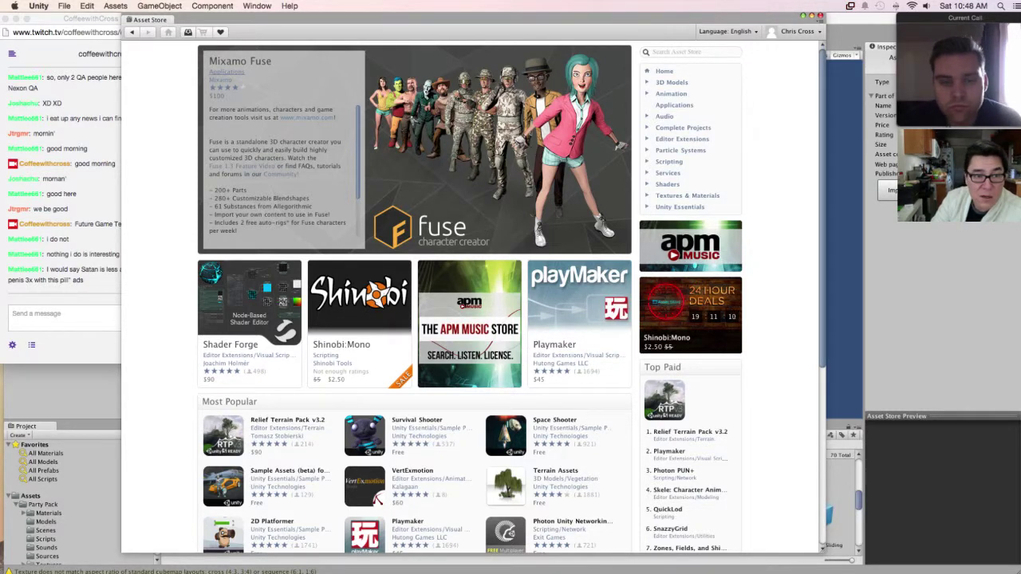
pyautogui.click(240, 62)
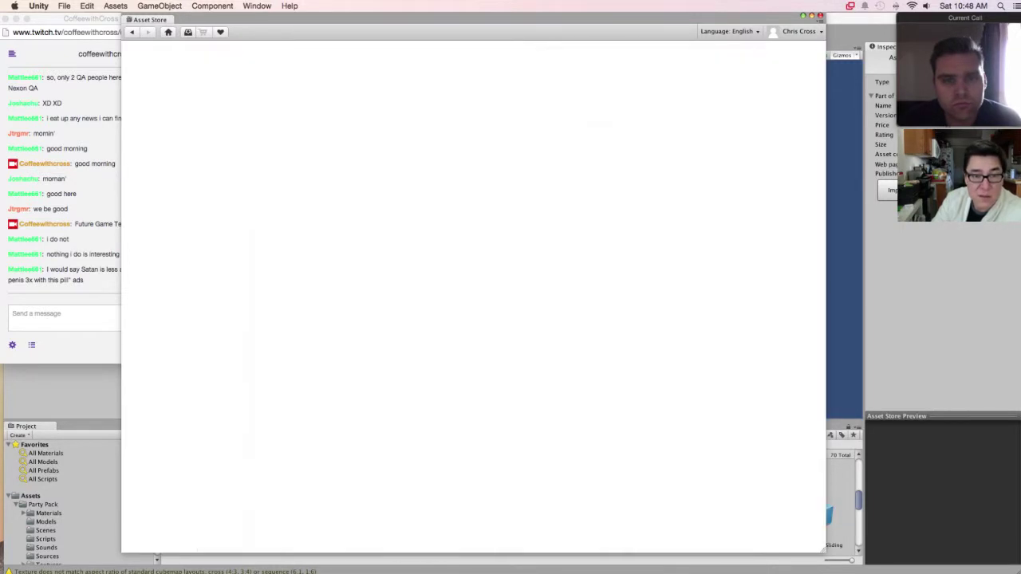
# - Add Mixamo Fuse to the shopping cart, try to set its quantity to 0, and return to shopping without checking out
pyautogui.click(242, 113)
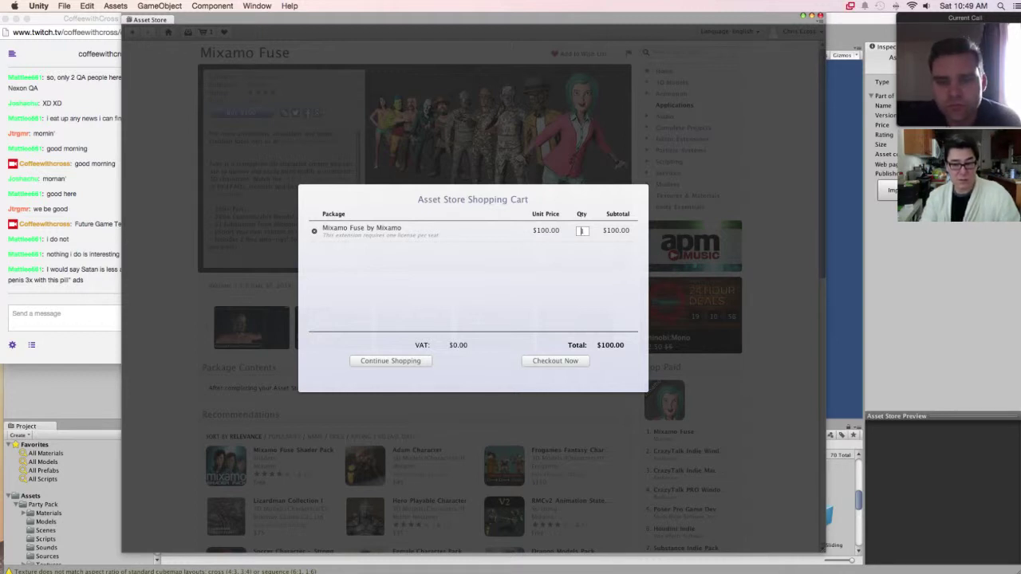
pyautogui.press('BackSpace')
pyautogui.write('0')
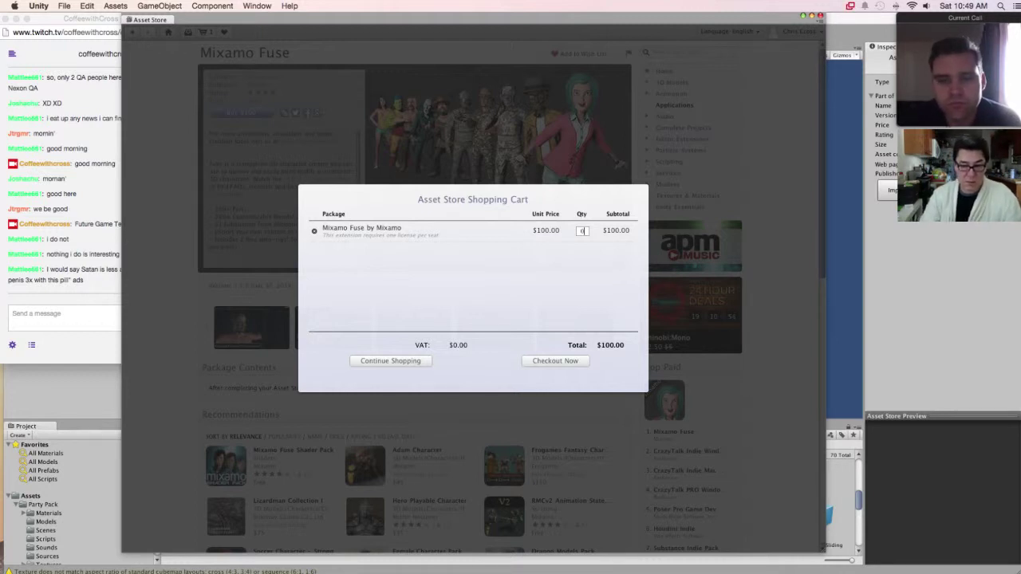
pyautogui.click(391, 361)
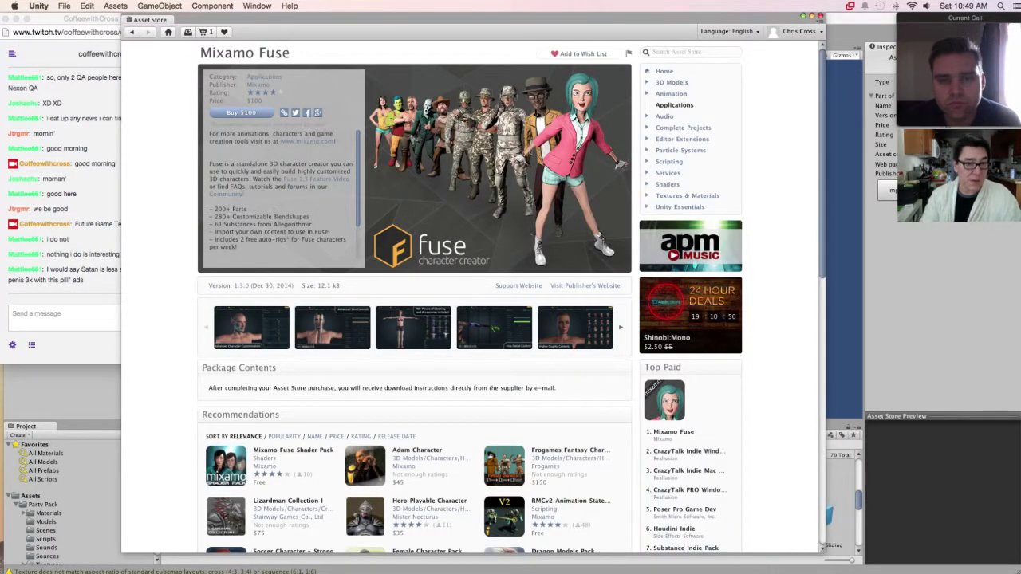
pyautogui.rightClick(208, 33)
pyautogui.press('Escape')
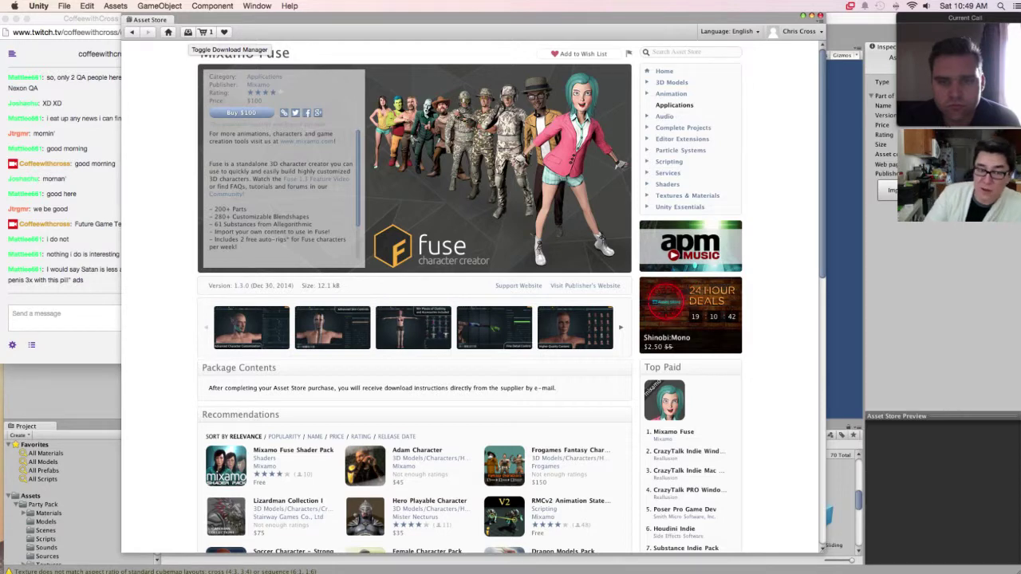
# - Close the Asset Store window and delete the Party Pack folder from the project's assets
pyautogui.click(820, 15)
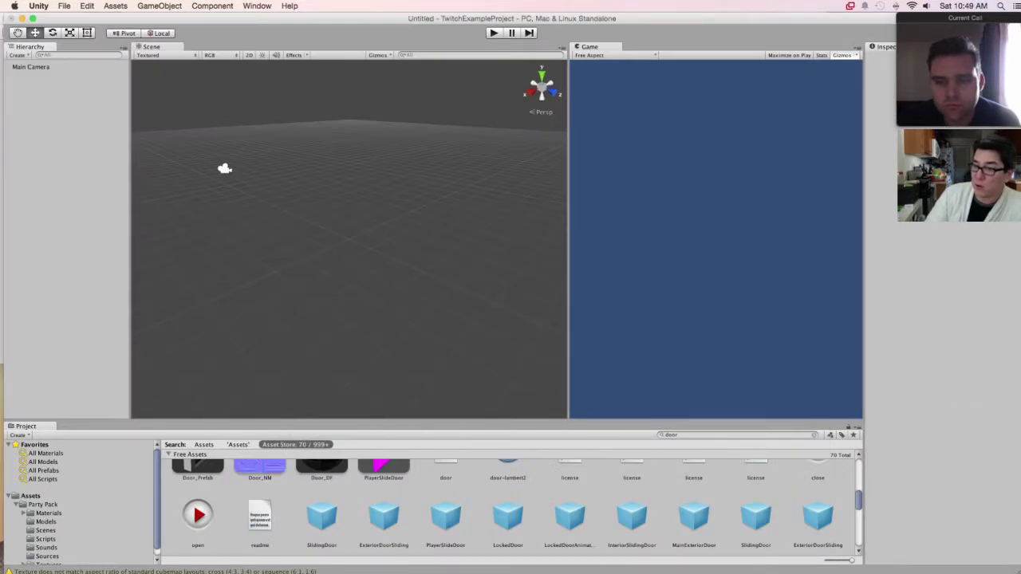
pyautogui.click(49, 513)
pyautogui.click(43, 504)
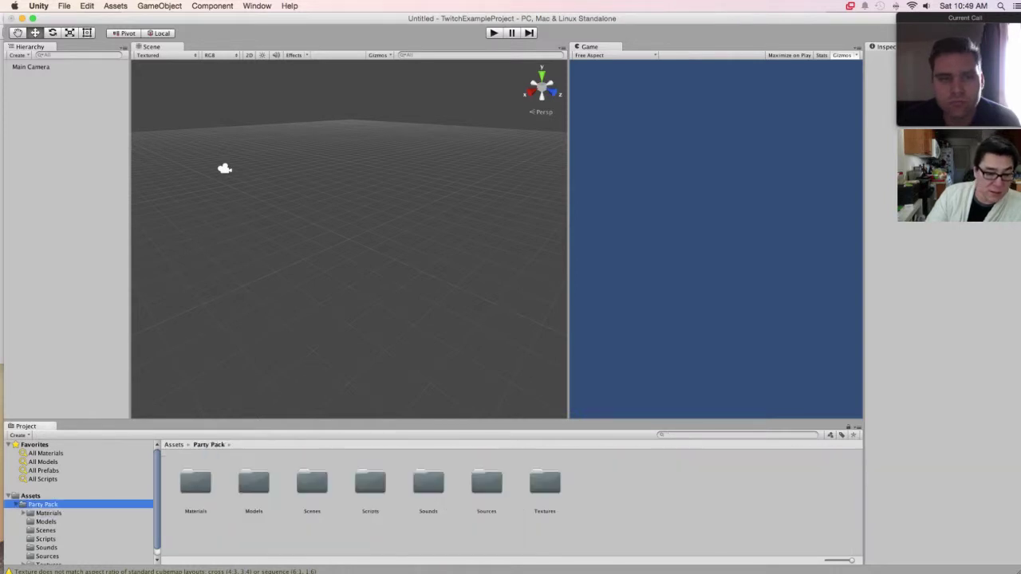
pyautogui.scroll(-1, 43, 504)
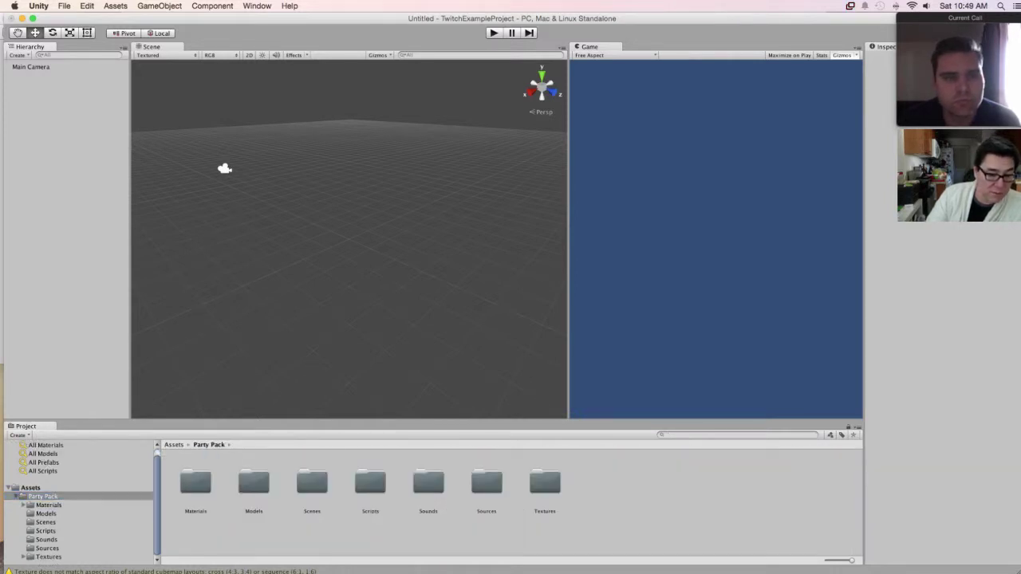
pyautogui.moveTo(434, 420); pyautogui.dragTo(434, 414)
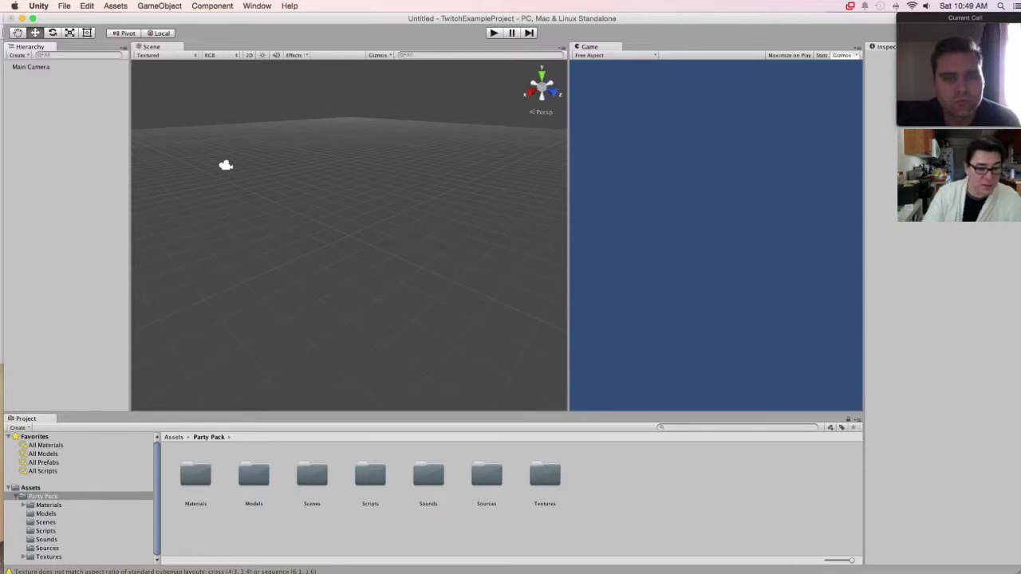
pyautogui.click(48, 505)
pyautogui.click(43, 496)
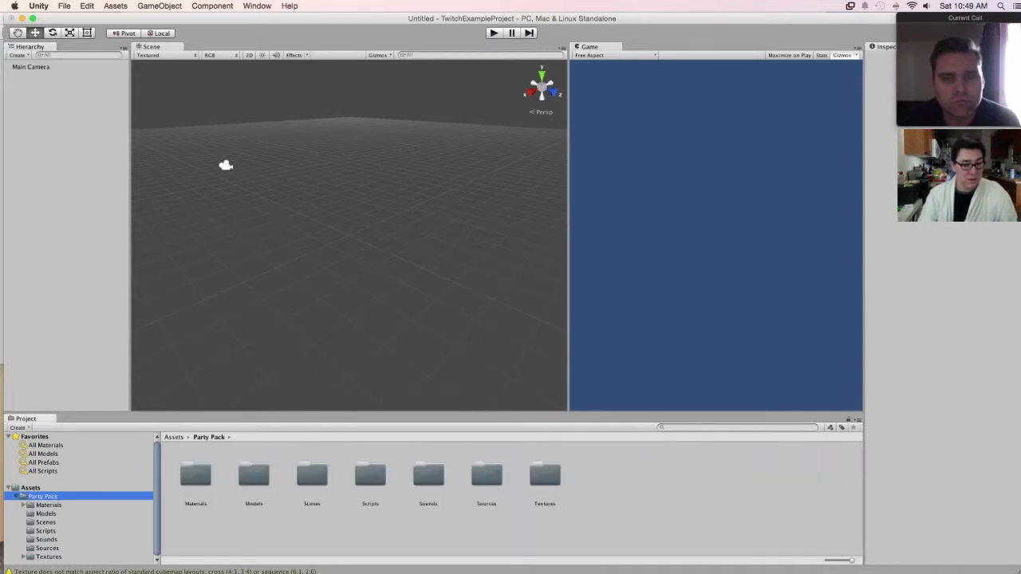
pyautogui.press('super+c')
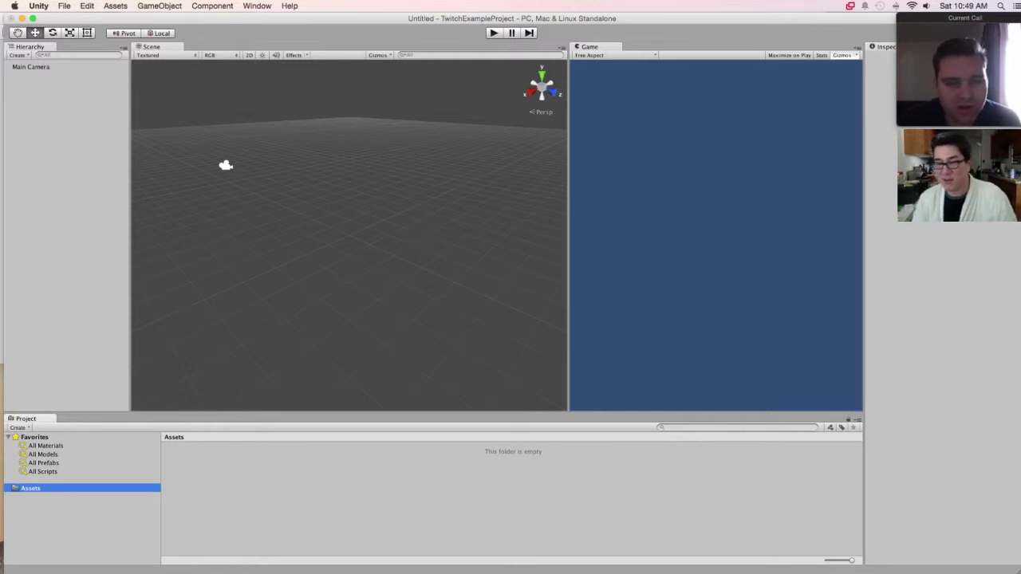
# - Reopen the Asset Store window and show the download manager's list of owned packages
pyautogui.click(257, 6)
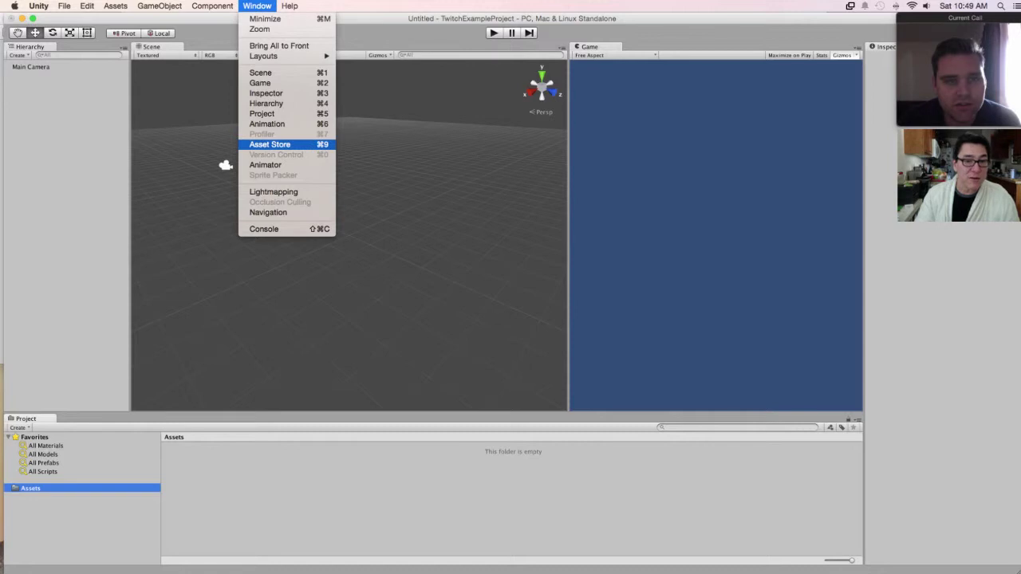
pyautogui.click(271, 145)
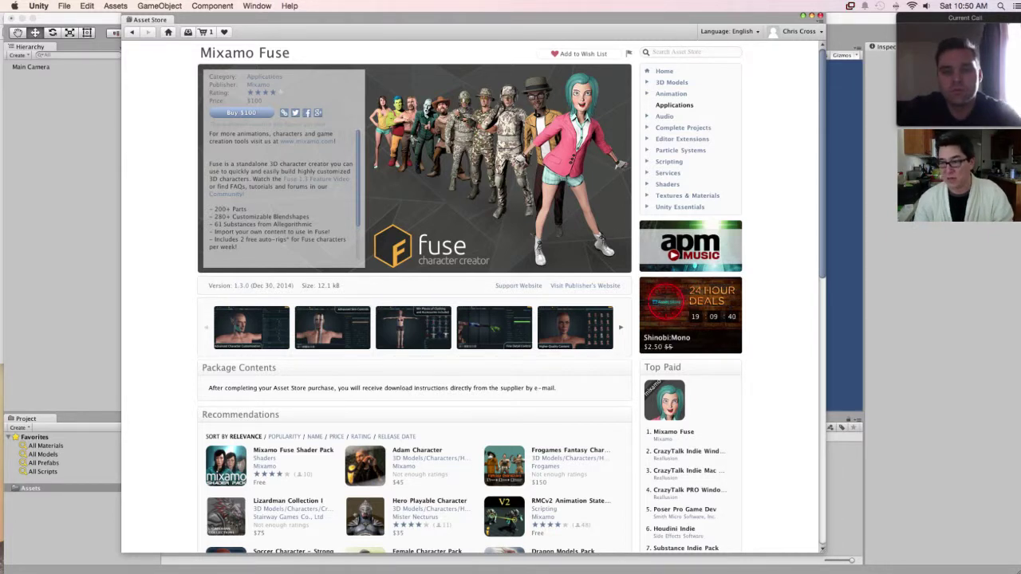
pyautogui.click(188, 32)
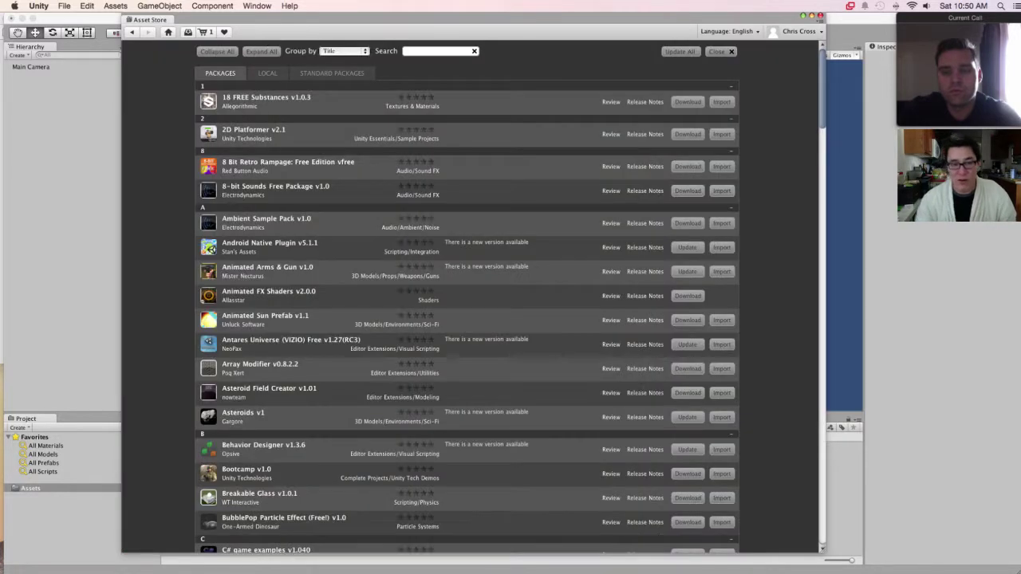
pyautogui.click(189, 32)
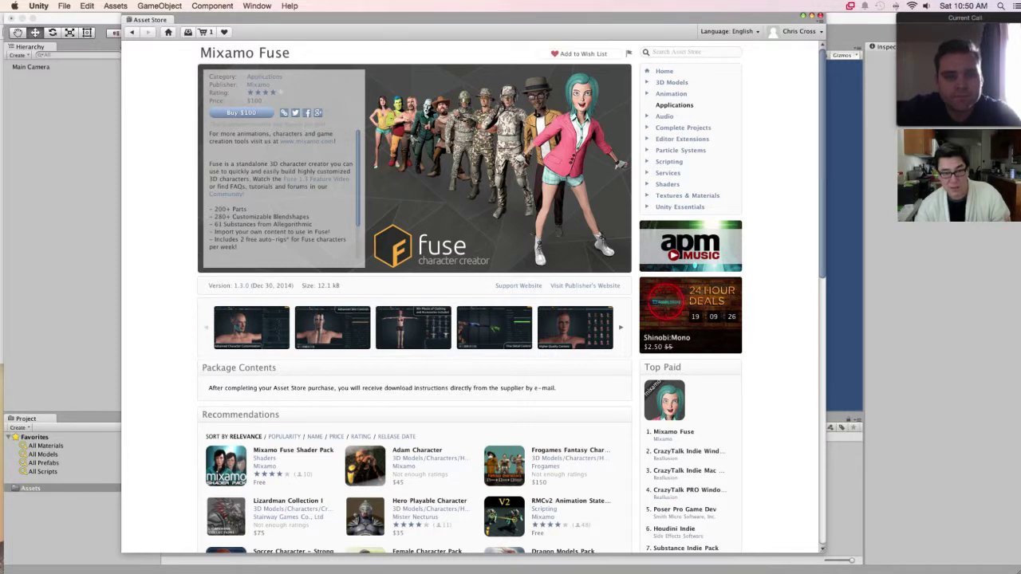
pyautogui.click(188, 32)
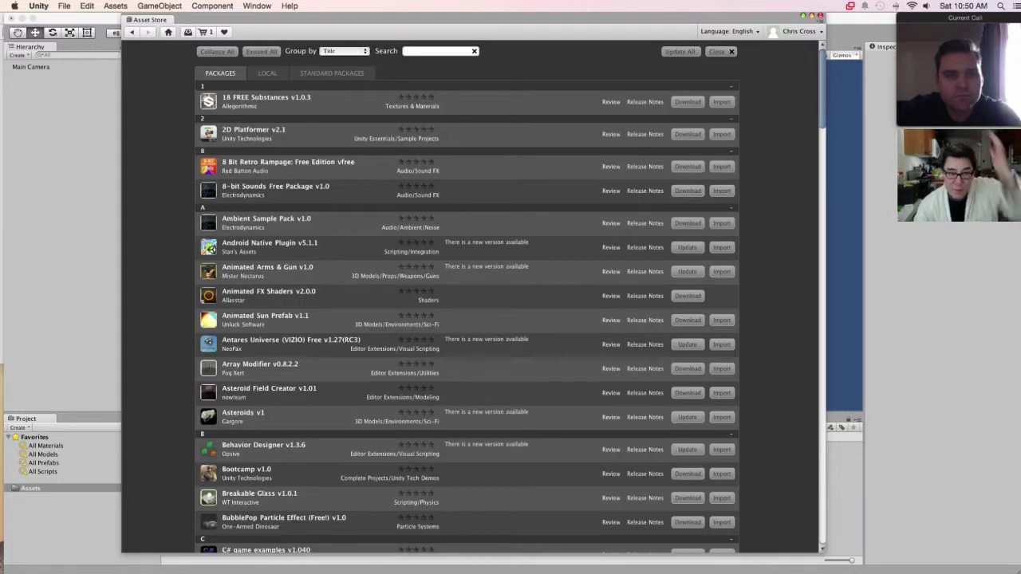
# - Look through the owned packages, group them by category and browse the regrouped list
pyautogui.scroll(-20, 470, 295)
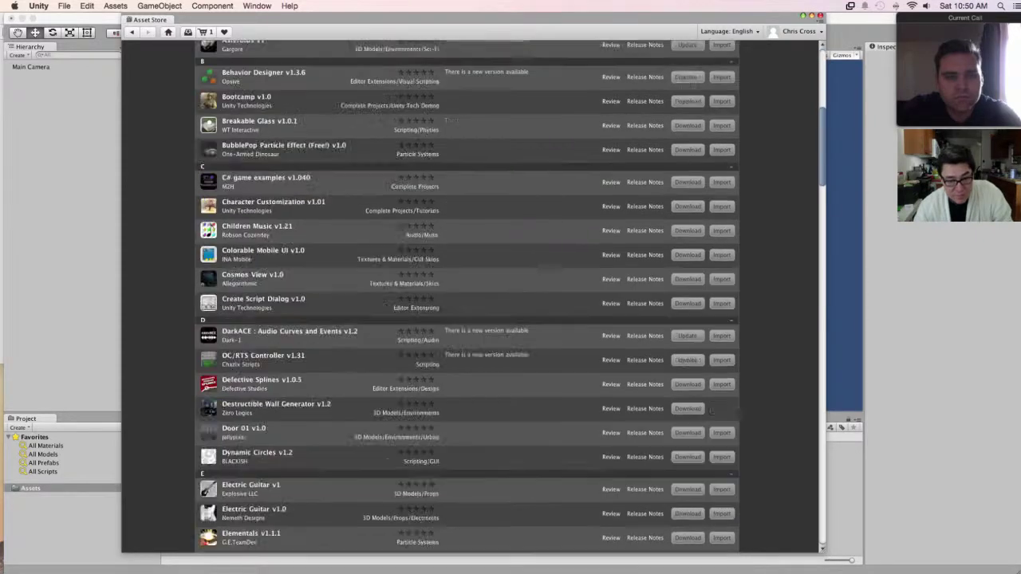
pyautogui.scroll(-5, 470, 295)
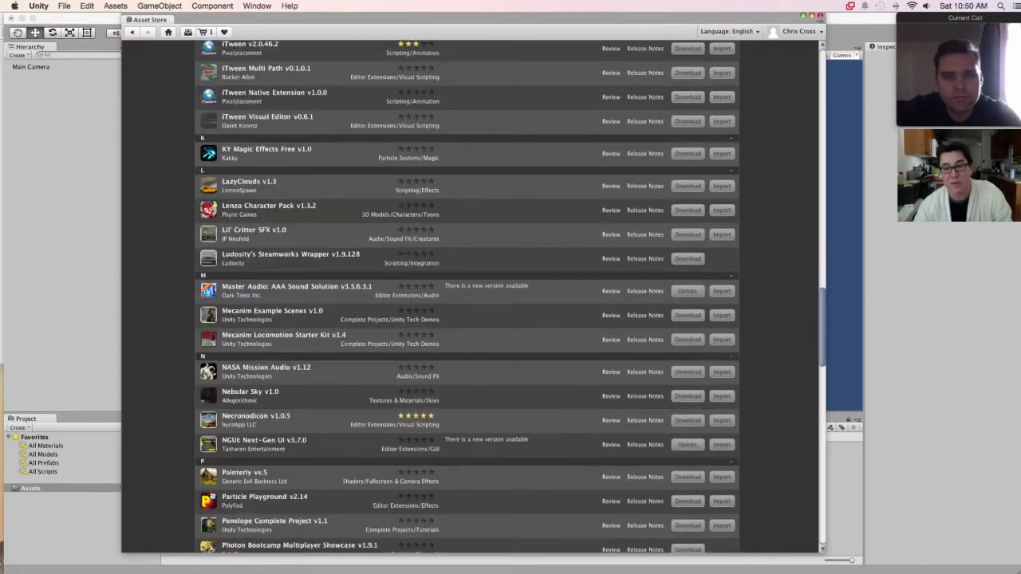
pyautogui.scroll(-15, 469, 295)
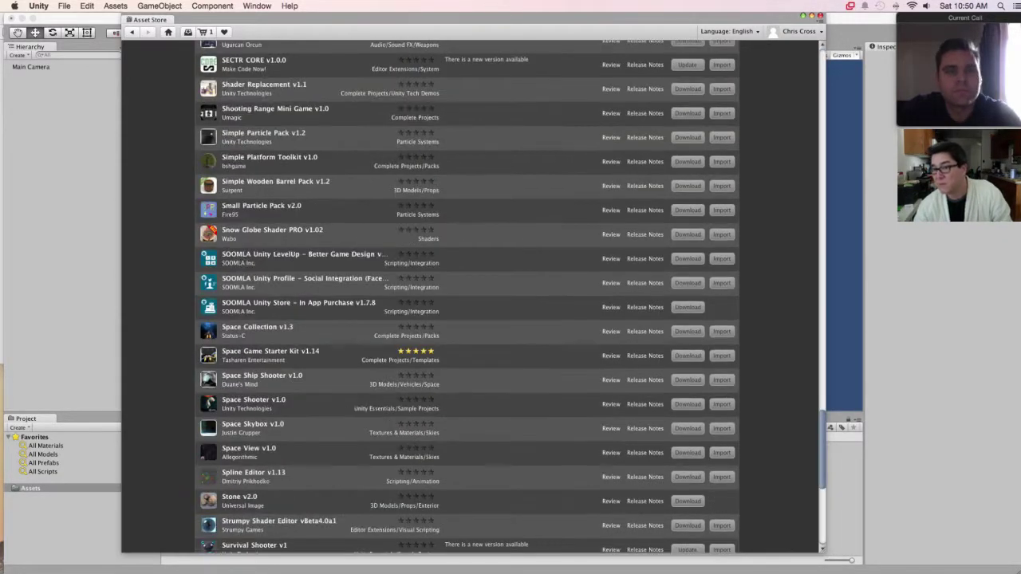
pyautogui.scroll(20, 470, 295)
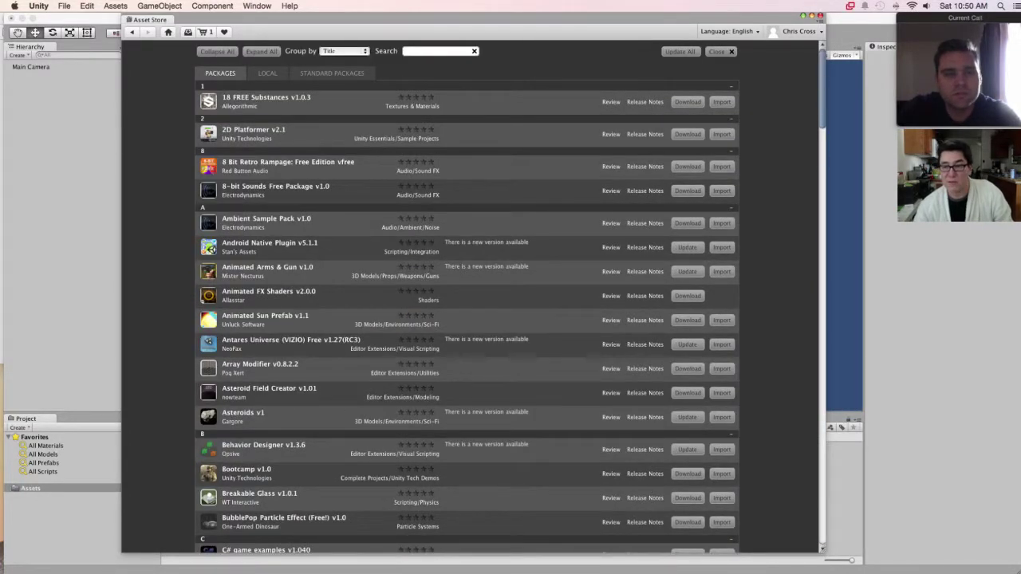
pyautogui.click(344, 51)
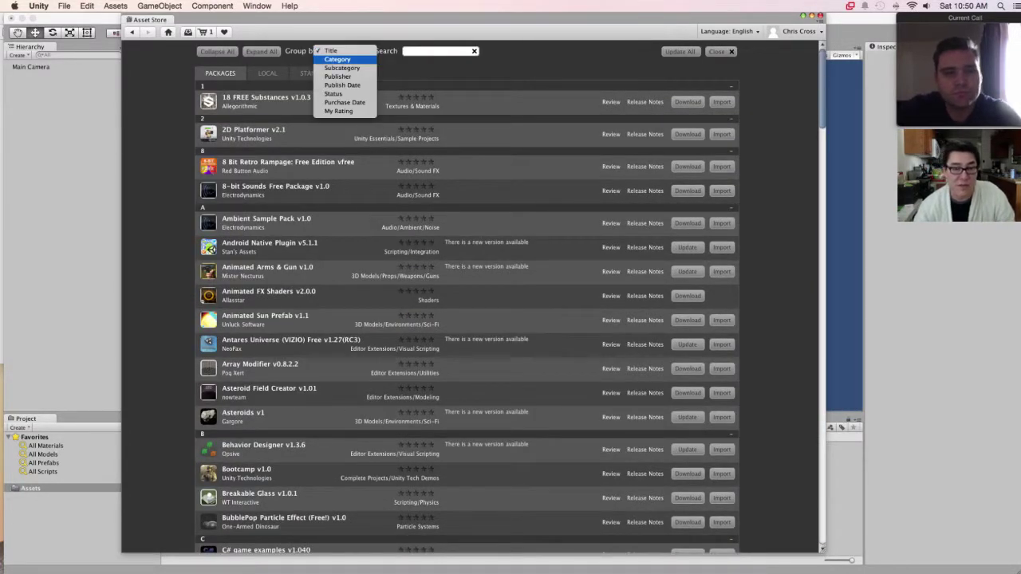
pyautogui.click(337, 60)
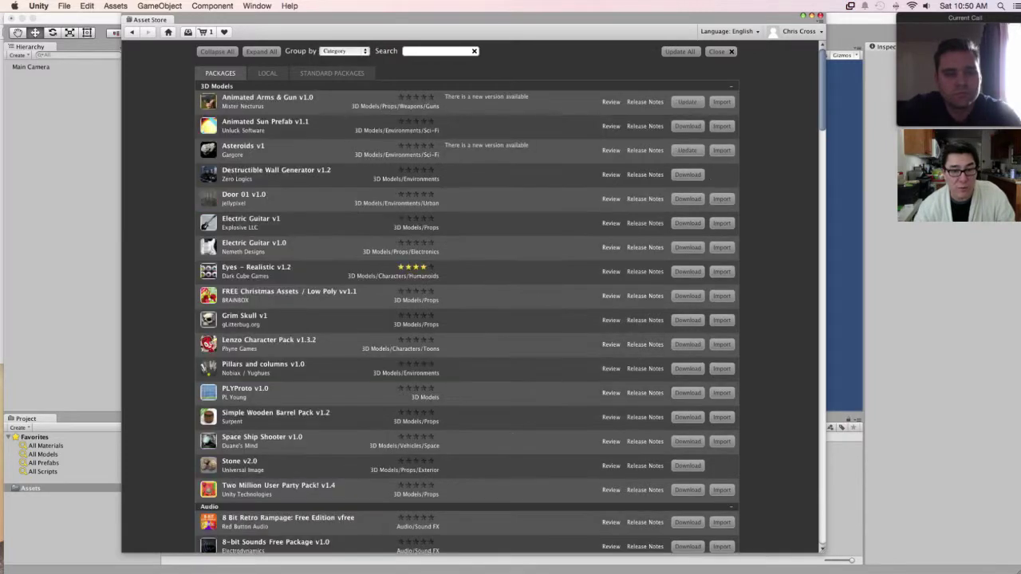
pyautogui.scroll(-15, 406, 179)
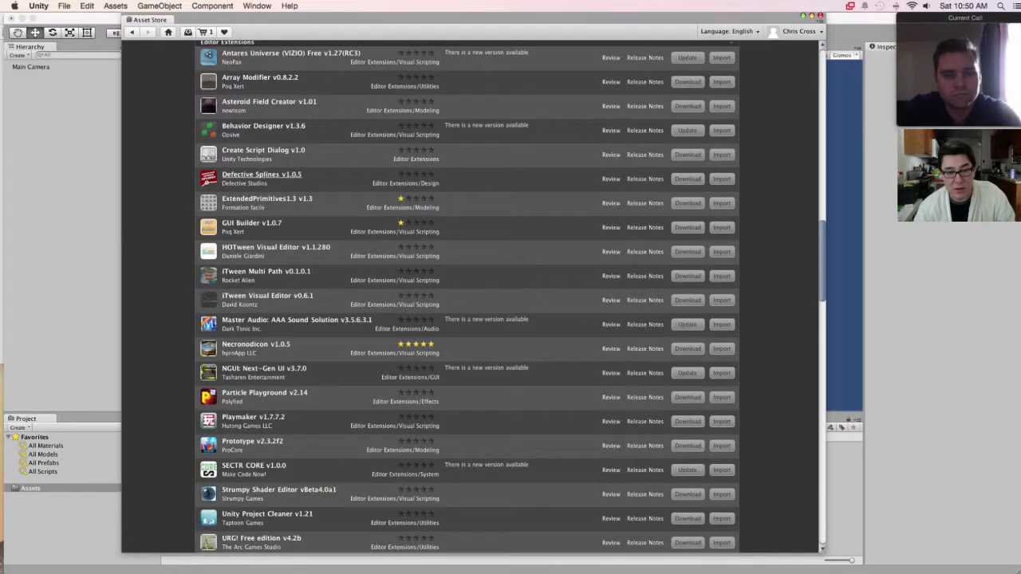
pyautogui.scroll(12, 270, 53)
pyautogui.scroll(8, 270, 71)
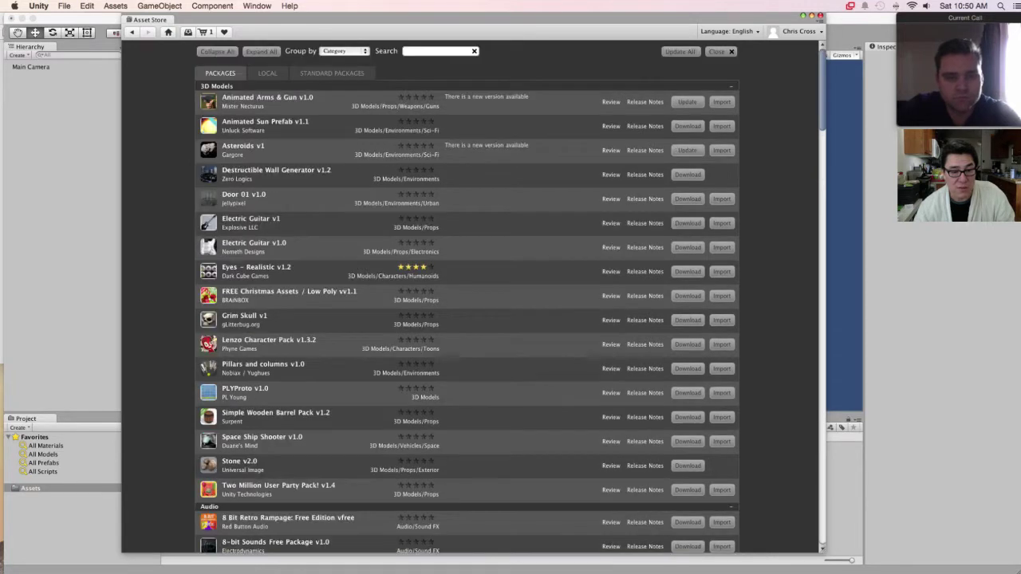
# - Check the other grouping options and group the owned packages by title again
pyautogui.click(337, 51)
pyautogui.press('Down')
pyautogui.press('Down')
pyautogui.press('Down')
pyautogui.press('Down')
pyautogui.press('Down')
pyautogui.press('Down')
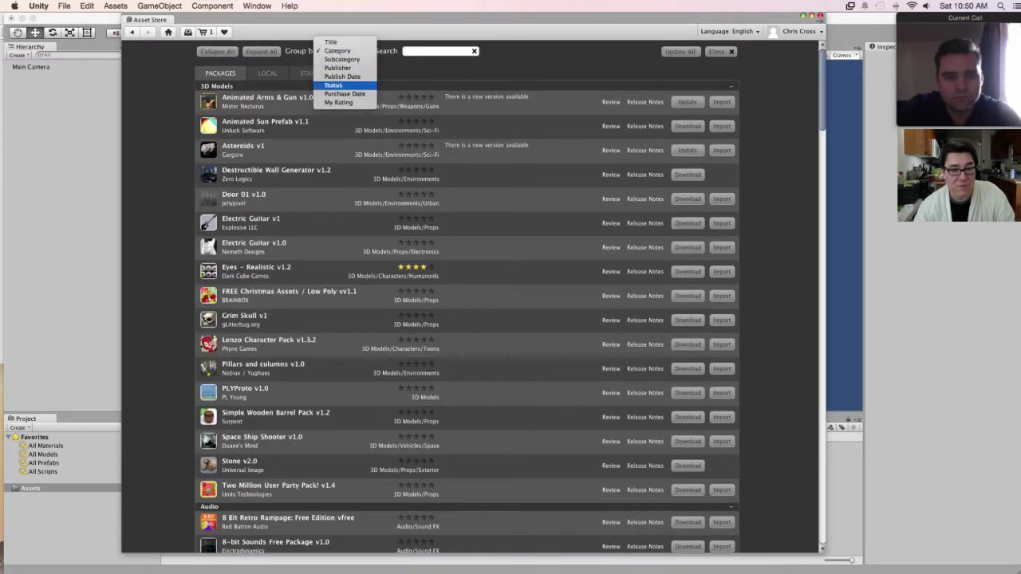
pyautogui.press('Up')
pyautogui.press('Up')
pyautogui.press('Up')
pyautogui.press('Up')
pyautogui.press('Up')
pyautogui.press('Up')
pyautogui.press('Up')
pyautogui.press('Escape')
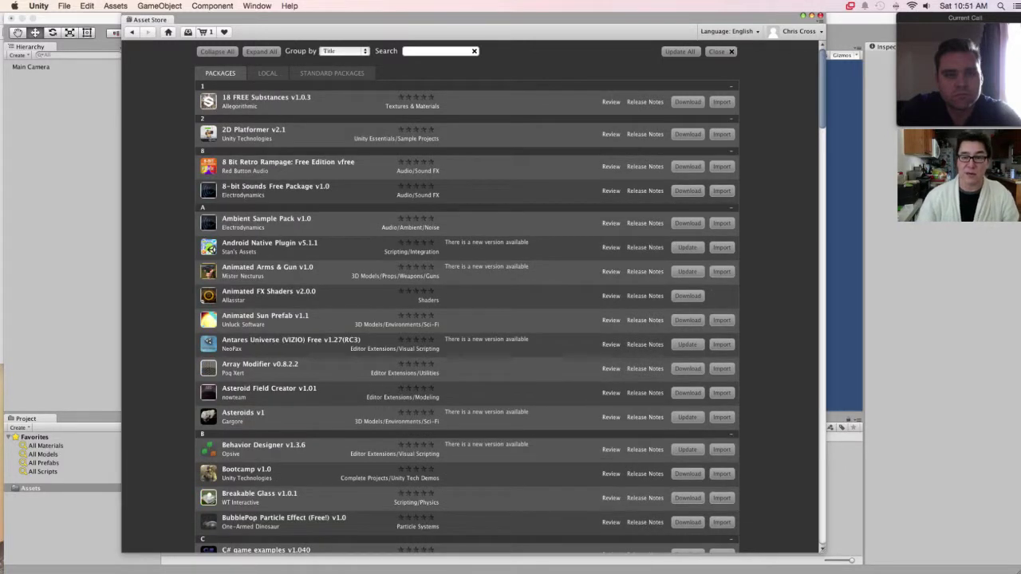
# - Search the owned packages for "party pack"
pyautogui.click(431, 51)
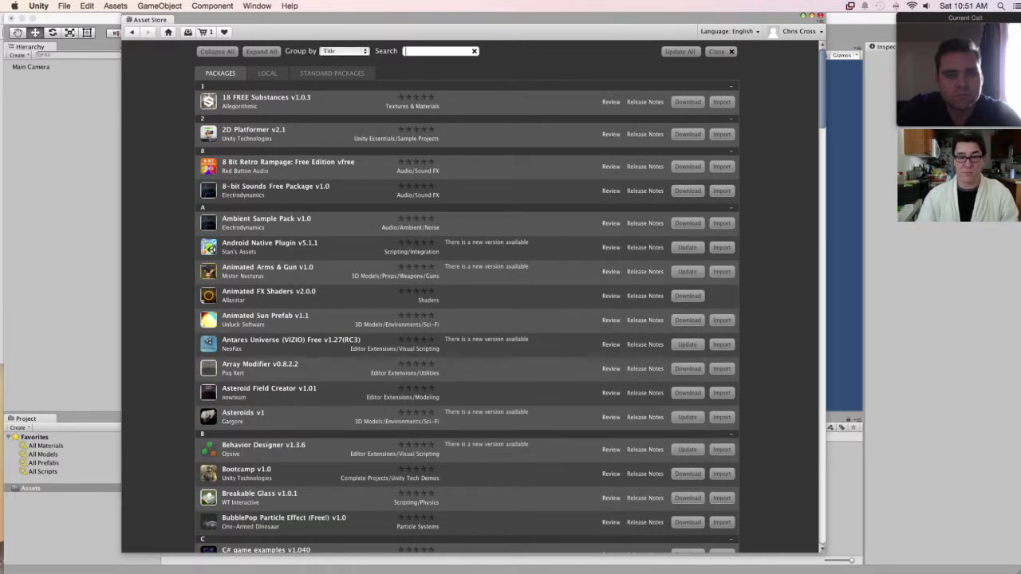
pyautogui.write('2')
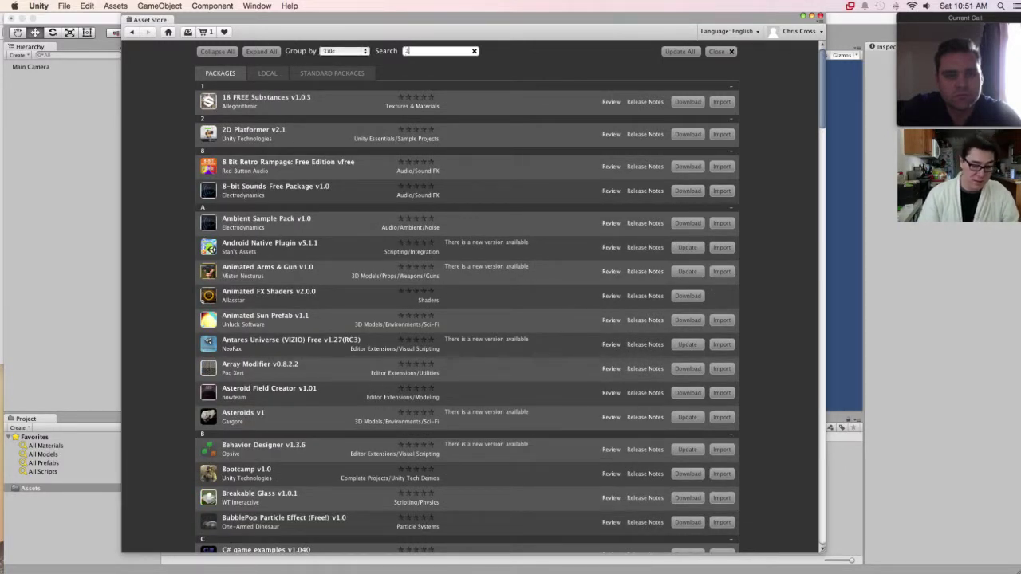
pyautogui.write(' mill')
pyautogui.press('BackSpace')
pyautogui.press('BackSpace')
pyautogui.press('BackSpace')
pyautogui.press('BackSpace')
pyautogui.press('BackSpace')
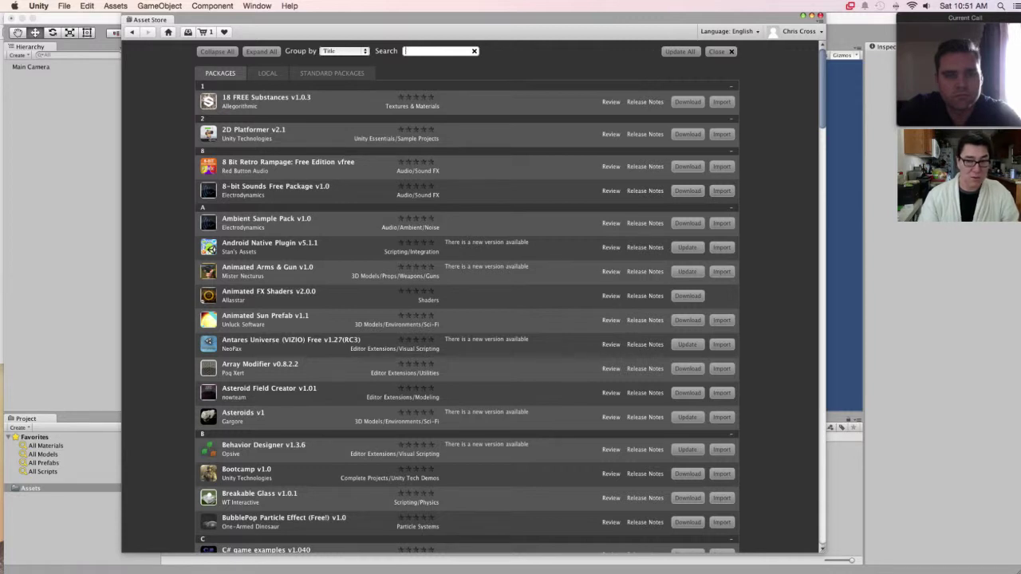
pyautogui.write('party pack')
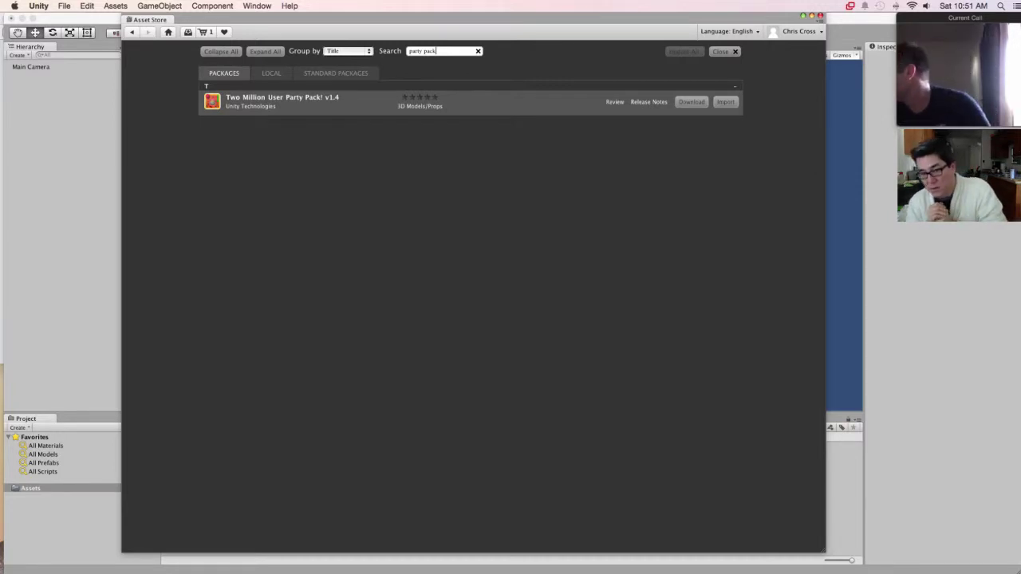
# - Start importing Two Million User Party Pack, review its file list and shift the import dialog slightly
pyautogui.moveTo(120, 558)
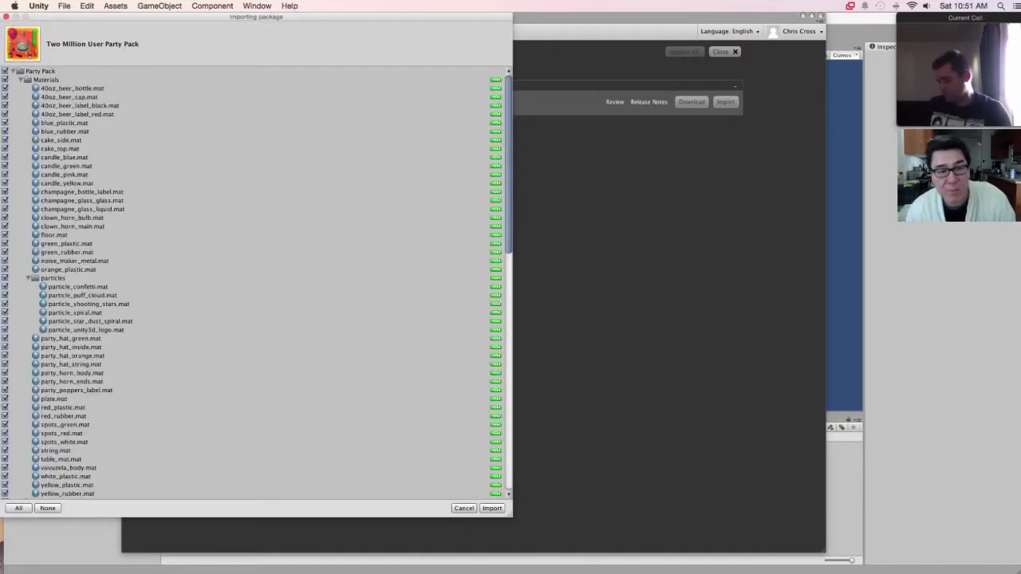
pyautogui.scroll(-15, 255, 283)
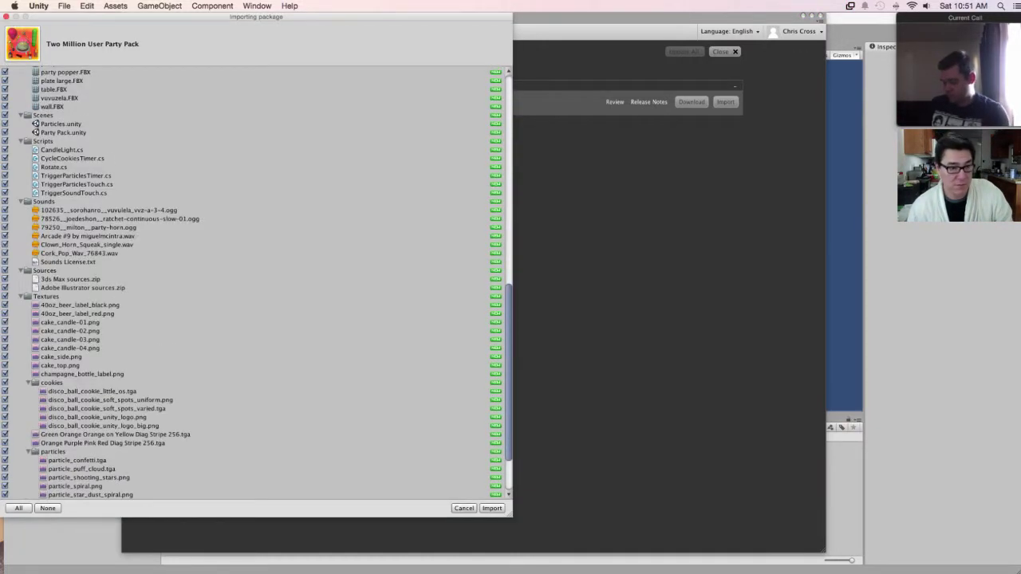
pyautogui.scroll(15, 255, 283)
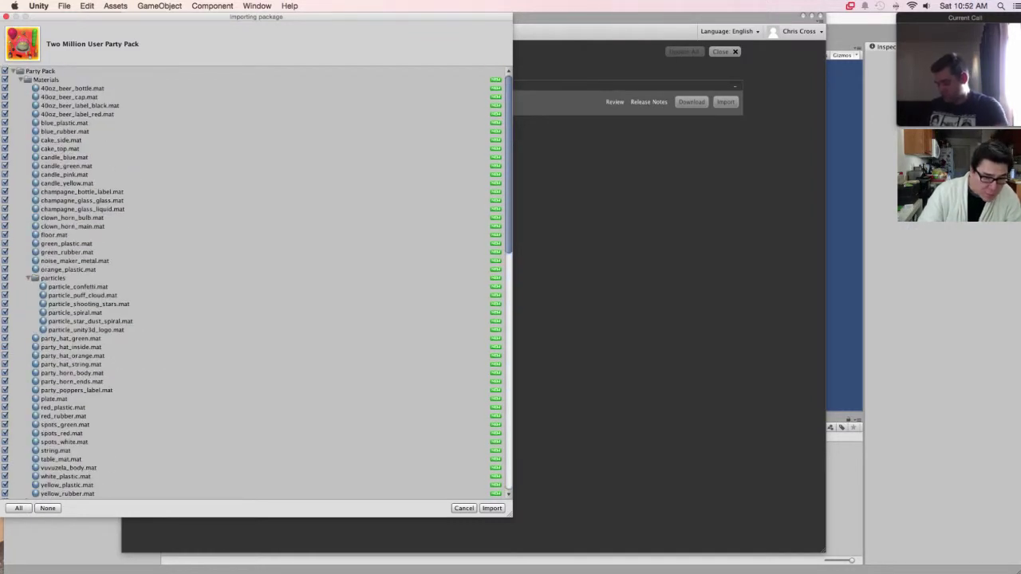
pyautogui.moveTo(256, 17); pyautogui.dragTo(290, 17)
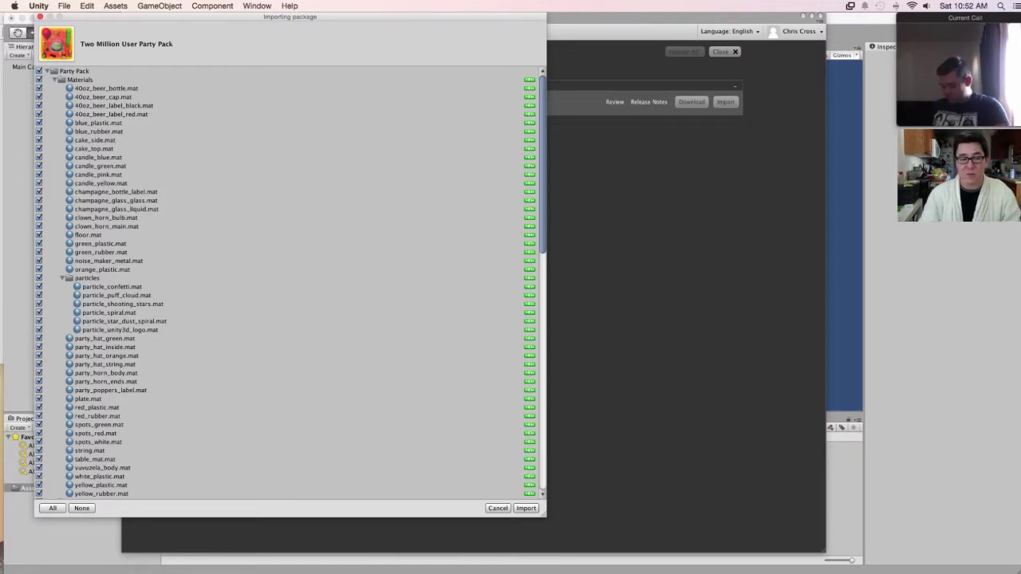
# - Deselect all files of the Two Million User Party Pack import and look through the unchecked list
pyautogui.click(82, 508)
pyautogui.scroll(-15, 287, 283)
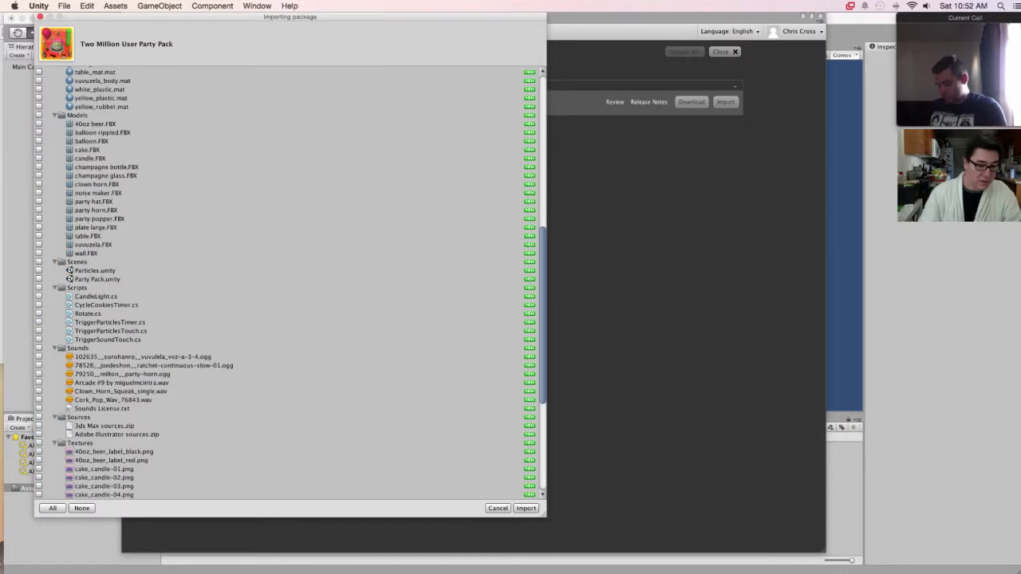
pyautogui.scroll(-4, 287, 283)
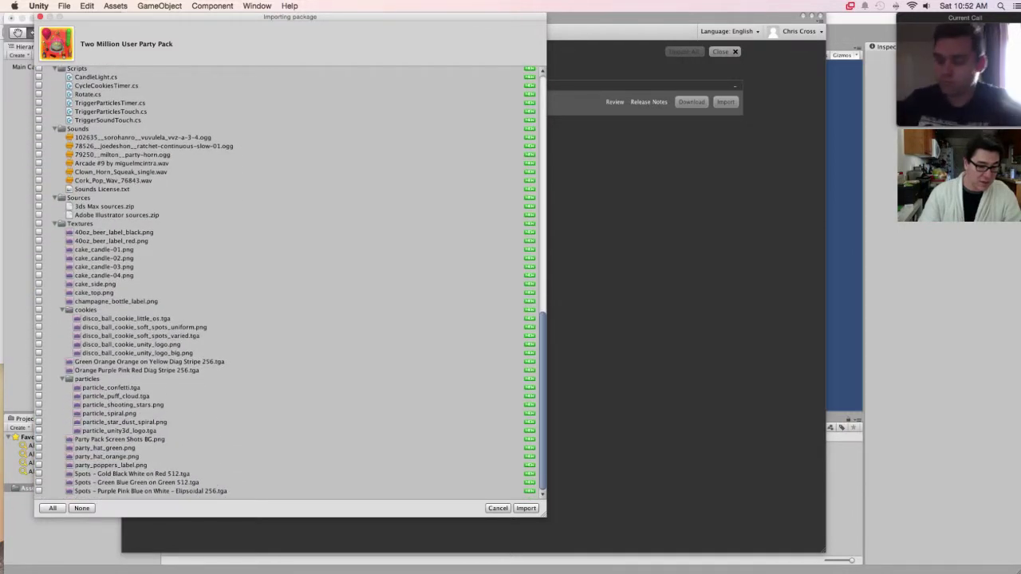
pyautogui.scroll(8, 287, 283)
pyautogui.scroll(10, 287, 283)
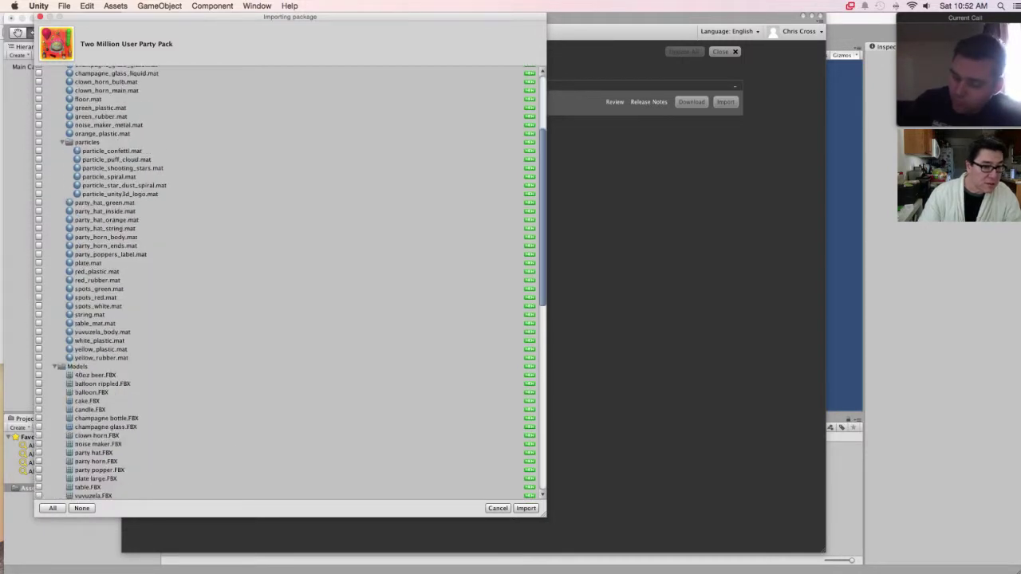
pyautogui.scroll(-3, 287, 279)
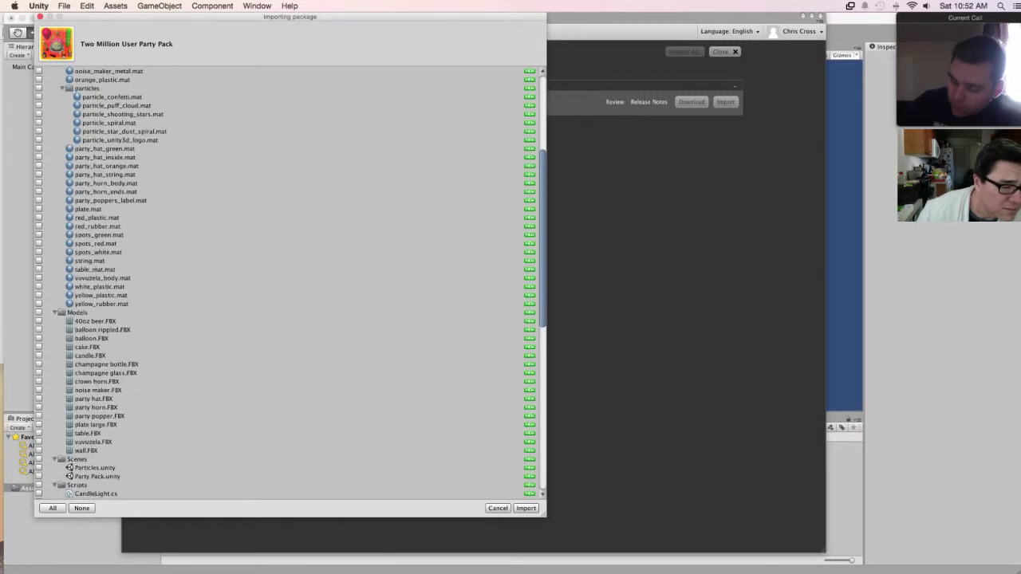
# - Highlight the files from party_hat_green.mat to Particles.unity, check all files of the package and import it
pyautogui.click(104, 150)
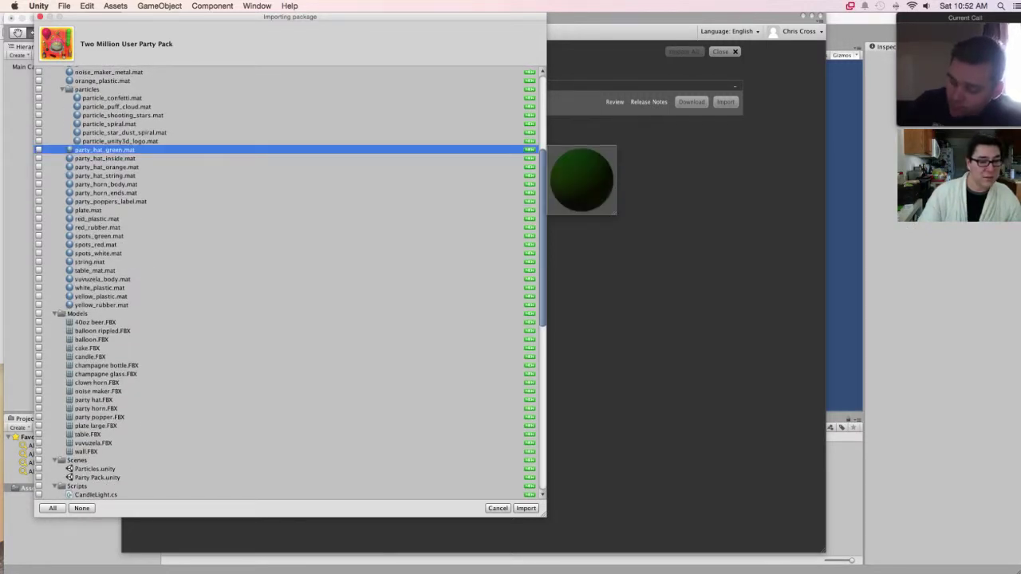
pyautogui.hotkey('shift', 'Down')
pyautogui.hotkey('shift', 'Down')
pyautogui.hotkey('shift', 'Down')
pyautogui.scroll(-7, 287, 279)
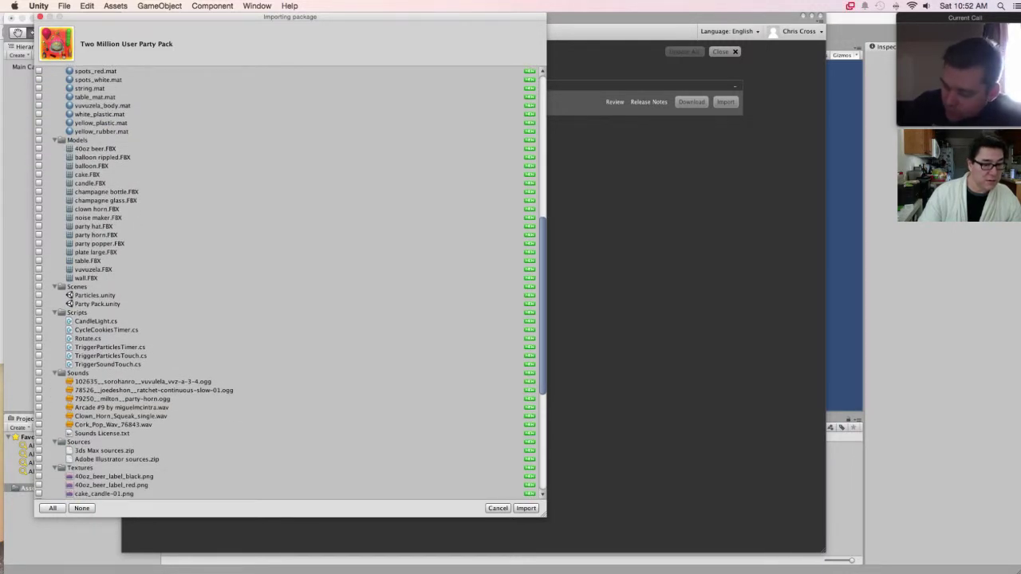
pyautogui.keyDown('shift'); pyautogui.click(95, 295); pyautogui.keyUp('shift')
pyautogui.click(53, 508)
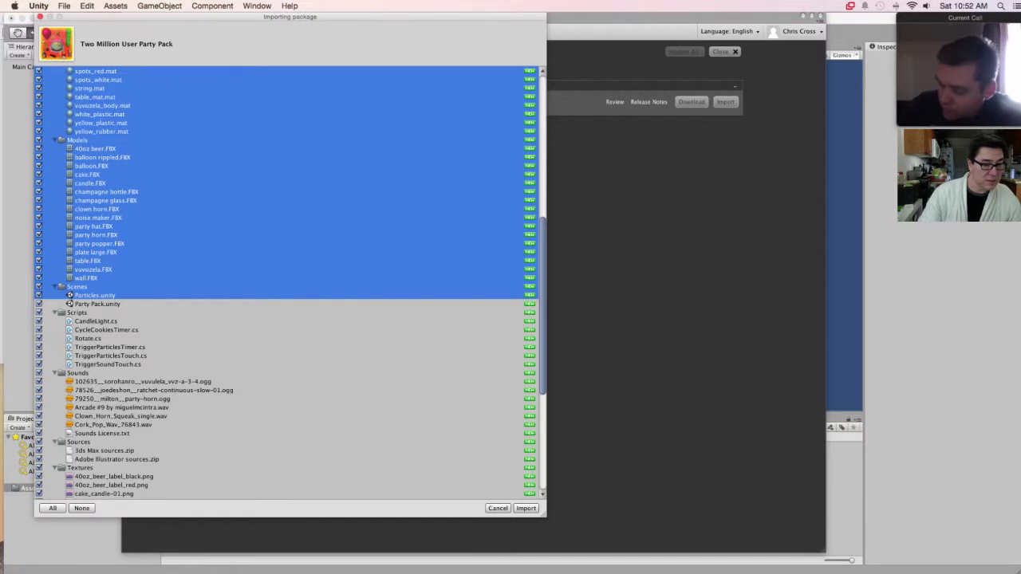
pyautogui.click(525, 508)
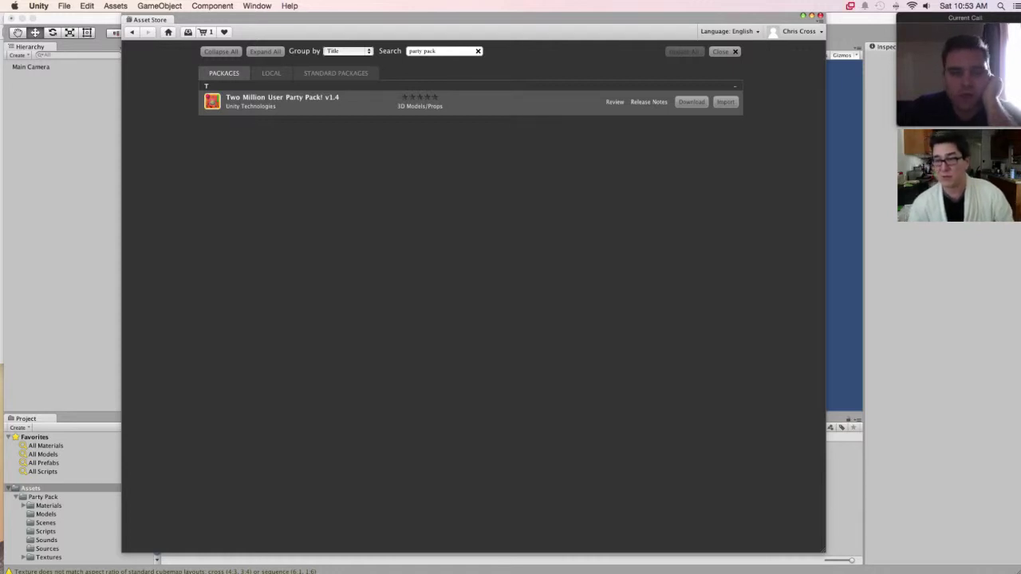
# - Close the Asset Store window, view the imported Materials folder with smaller thumbnails, and return to the collapsed Party Pack folder
pyautogui.click(820, 15)
pyautogui.click(49, 506)
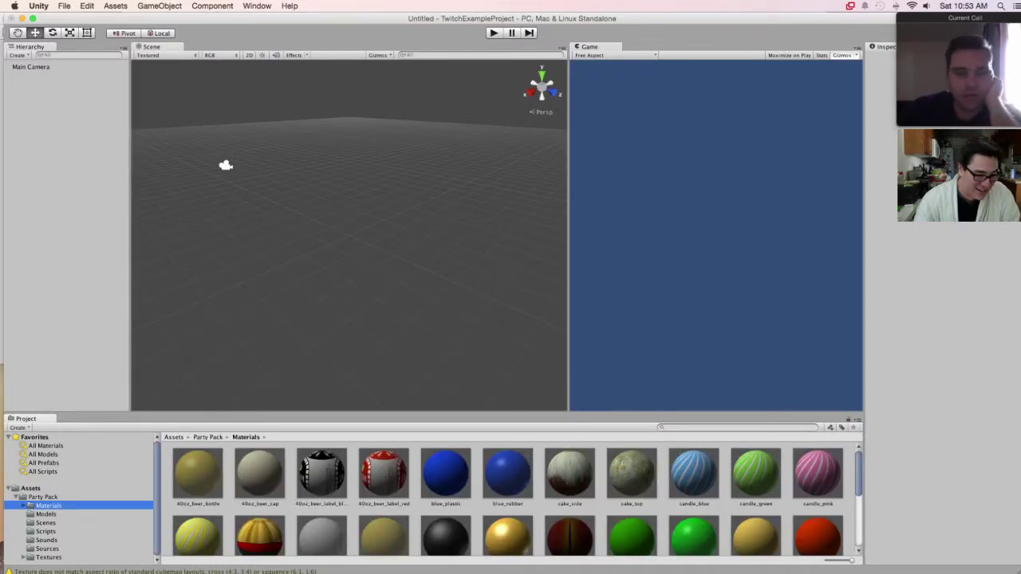
pyautogui.moveTo(851, 561); pyautogui.dragTo(835, 561)
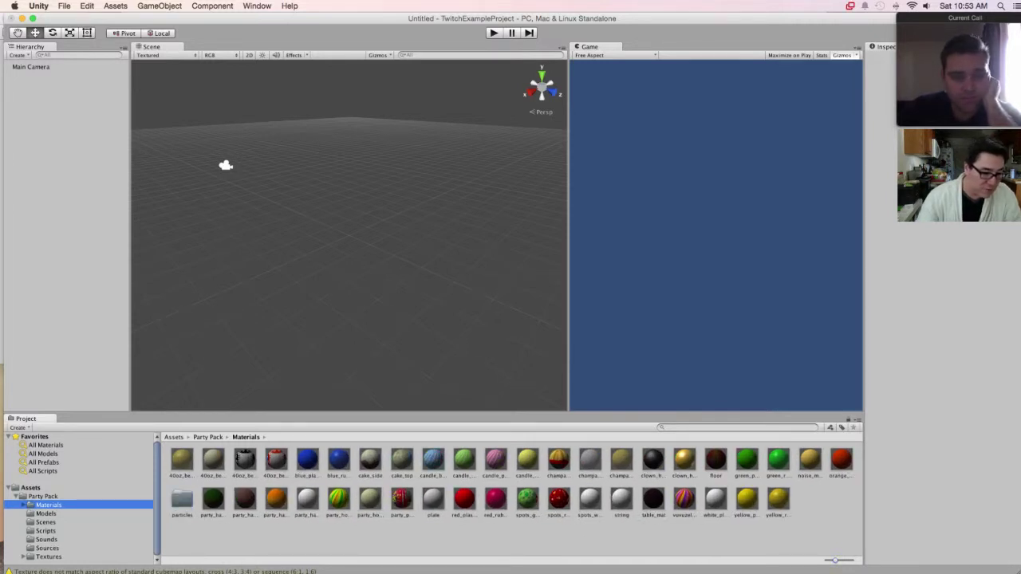
pyautogui.click(16, 496)
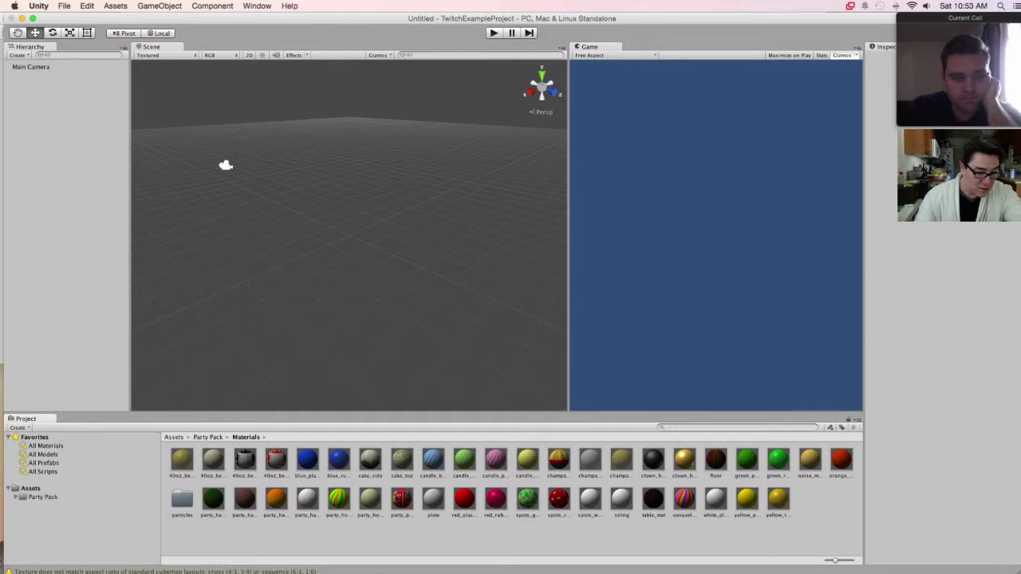
pyautogui.click(44, 497)
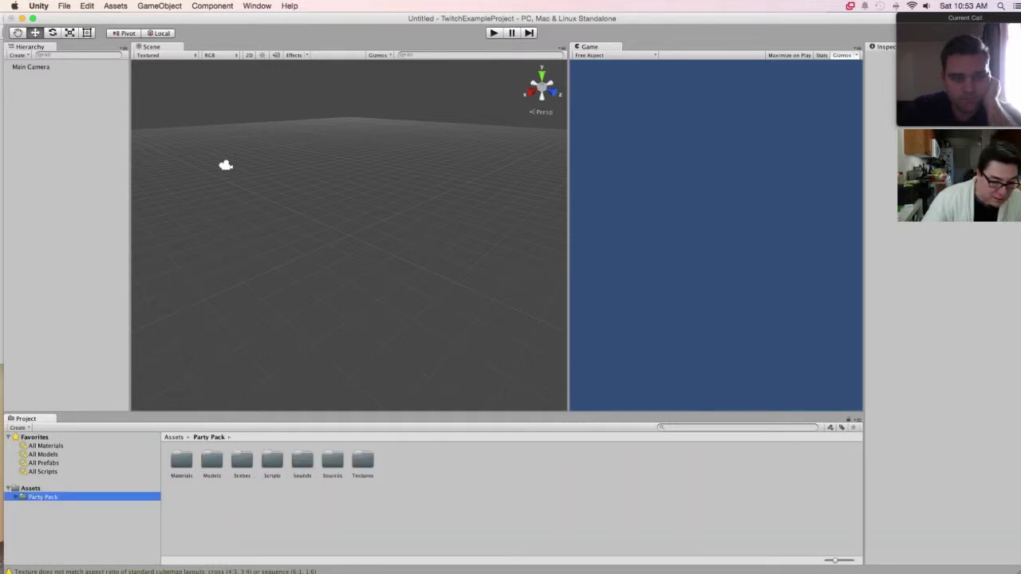
# - Open the Party Pack scene from the pack's Scenes folder without saving the untitled scene, and run it briefly in play mode
pyautogui.click(16, 497)
pyautogui.click(45, 524)
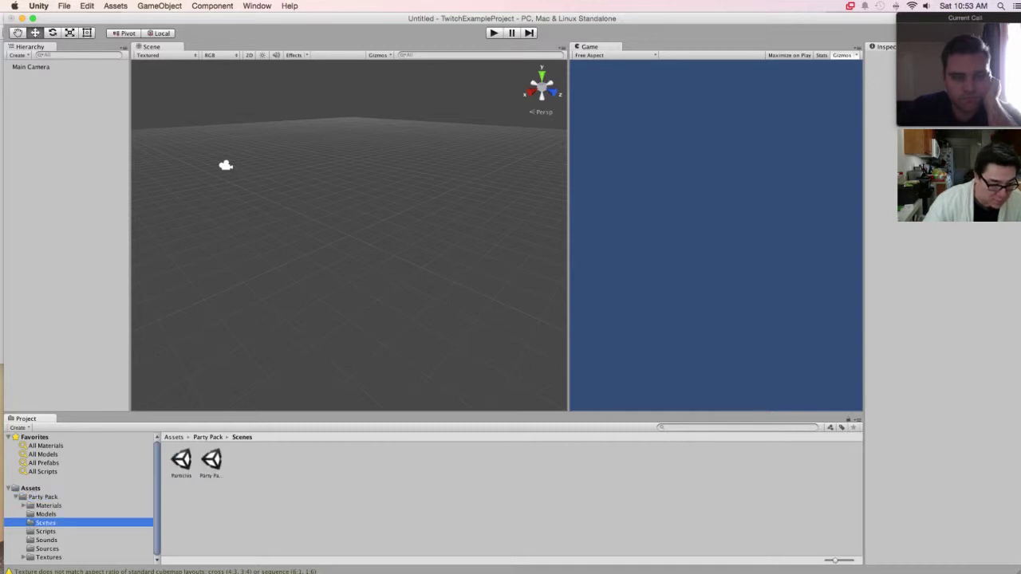
pyautogui.click(211, 460)
pyautogui.doubleClick(212, 460)
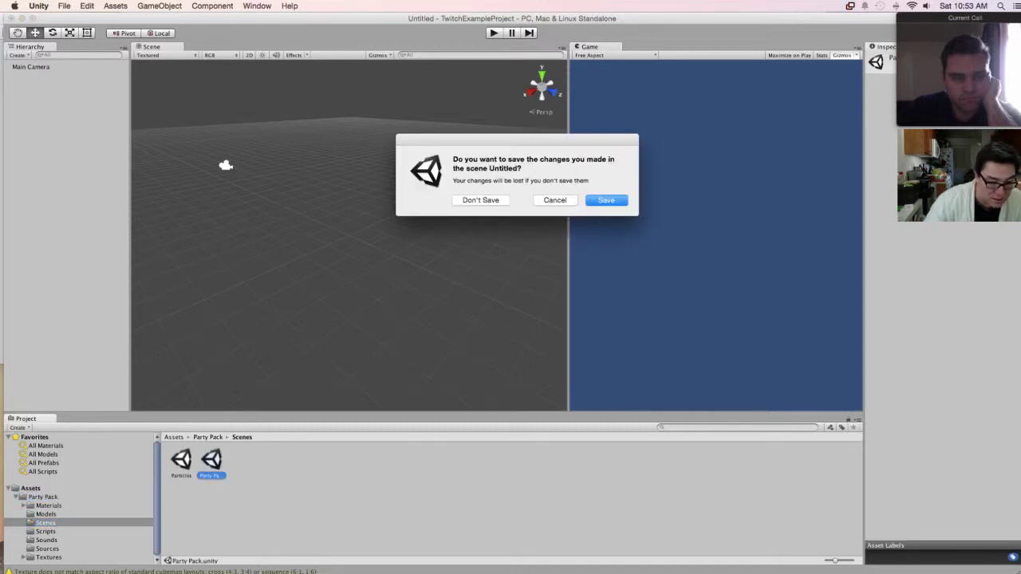
pyautogui.click(481, 200)
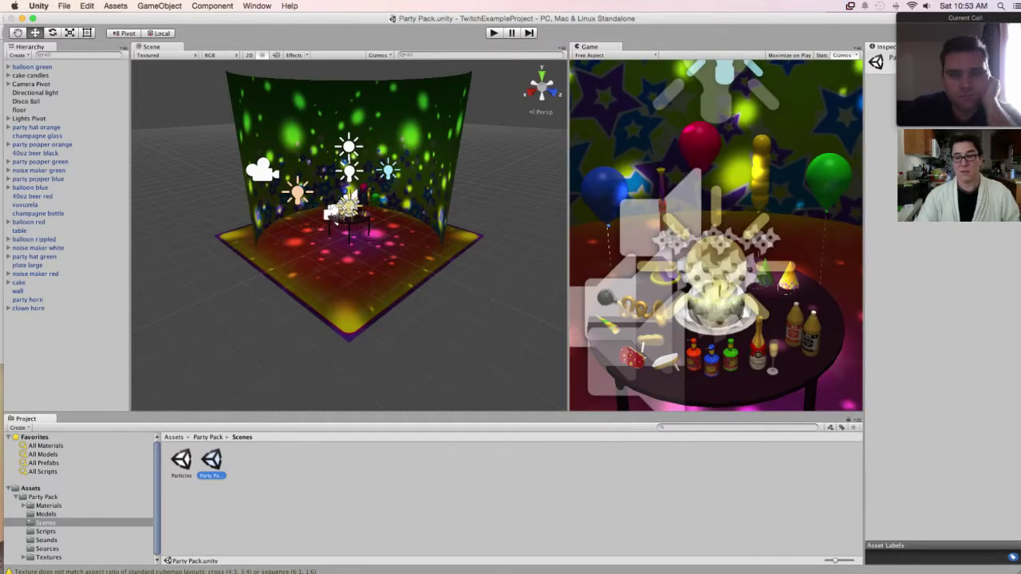
pyautogui.click(494, 33)
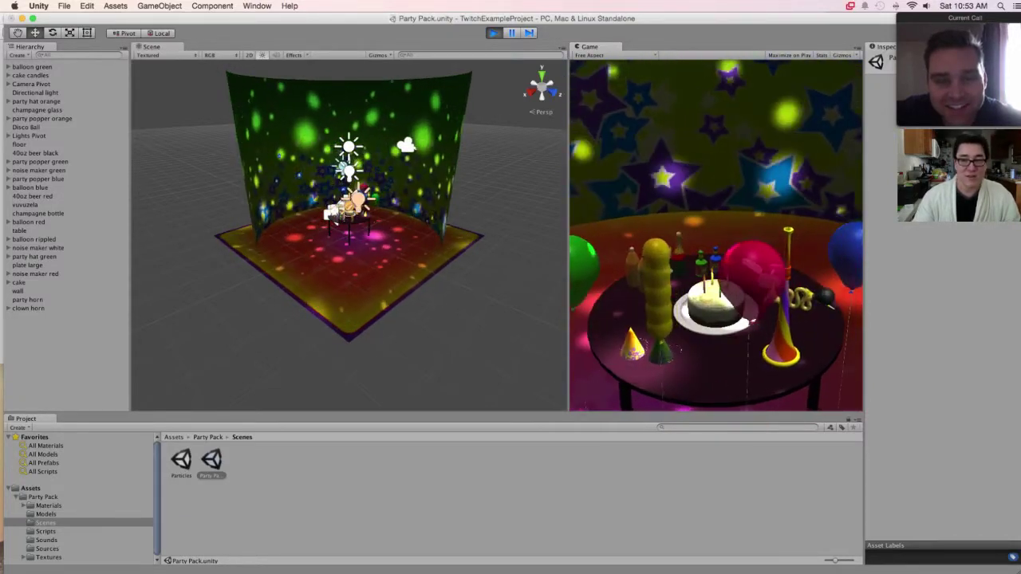
pyautogui.press('super+p')
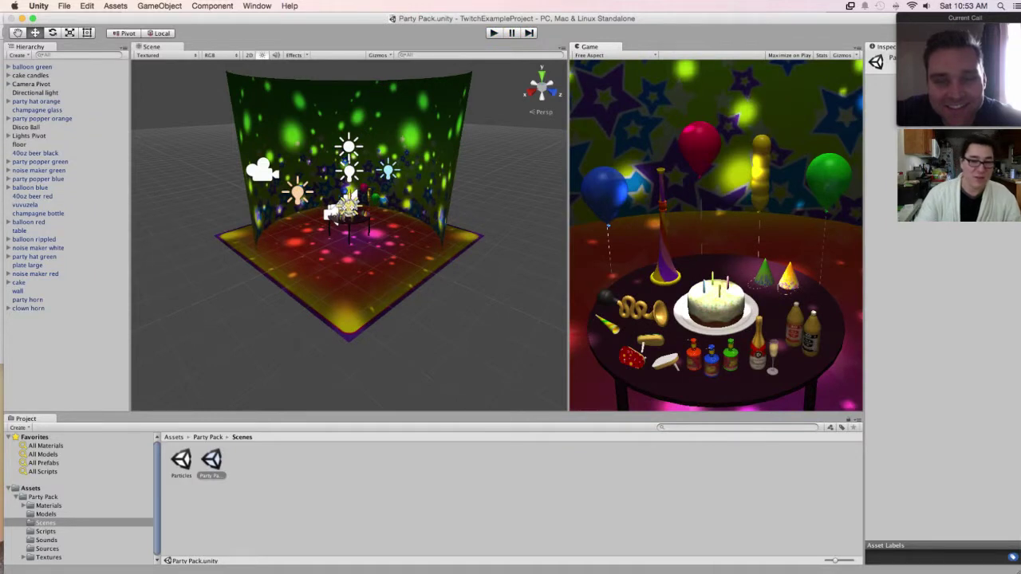
# - Open the Particles scene and run it in play mode, repositioning the editor window before stopping playback
pyautogui.doubleClick(181, 460)
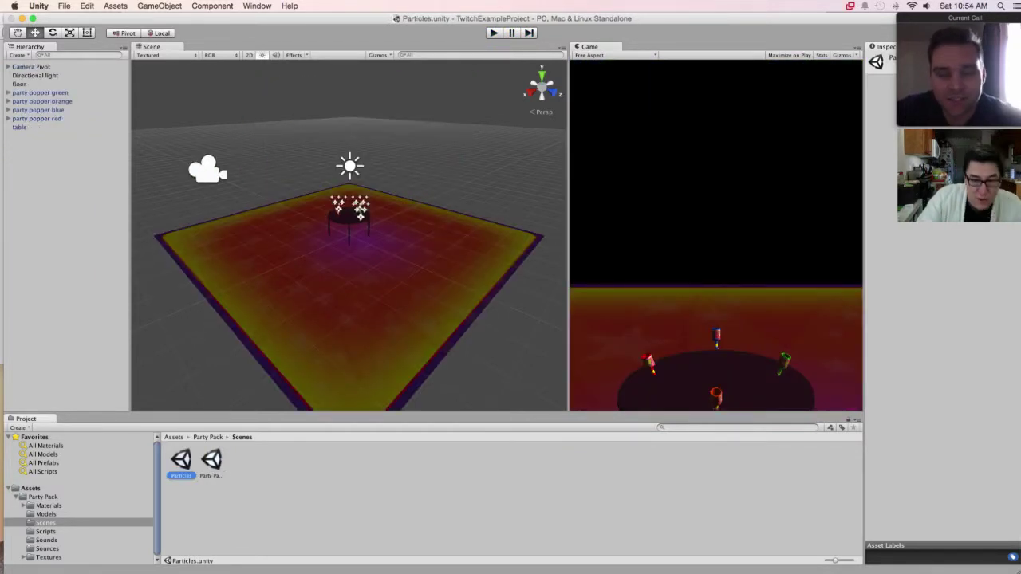
pyautogui.press('super+p')
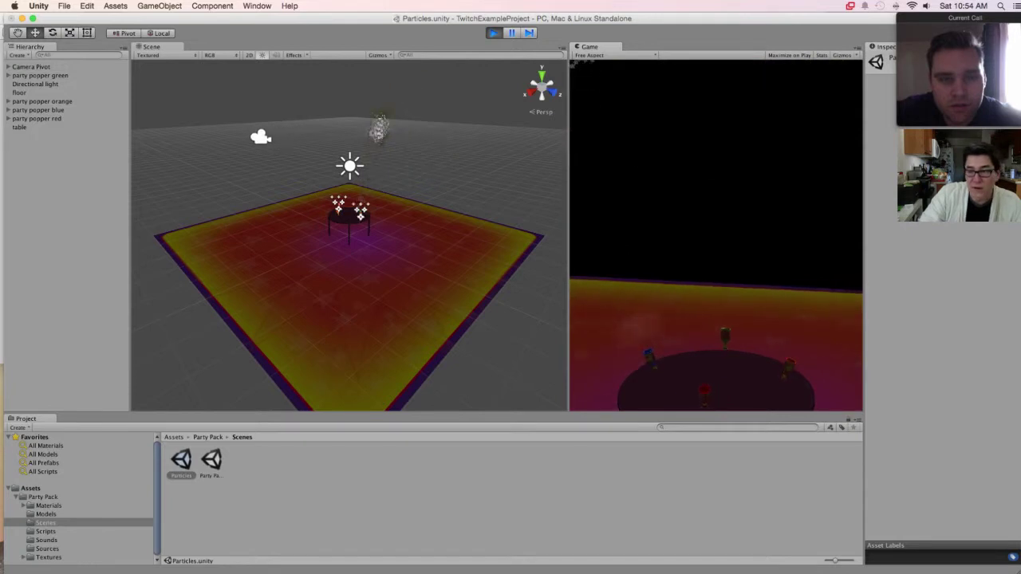
pyautogui.moveTo(511, 19); pyautogui.dragTo(356, 18)
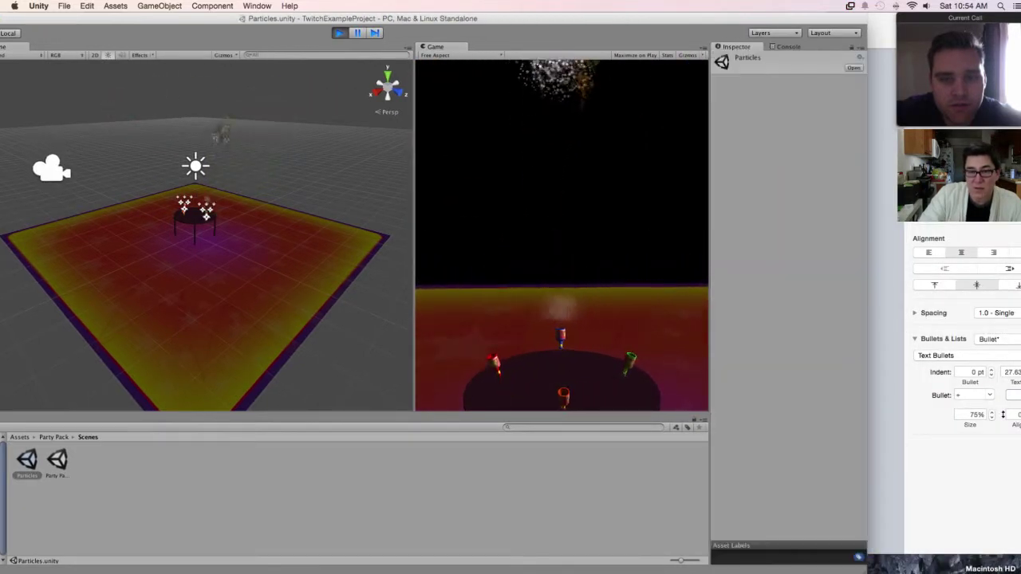
pyautogui.hotkey('ctrl', 'Left')
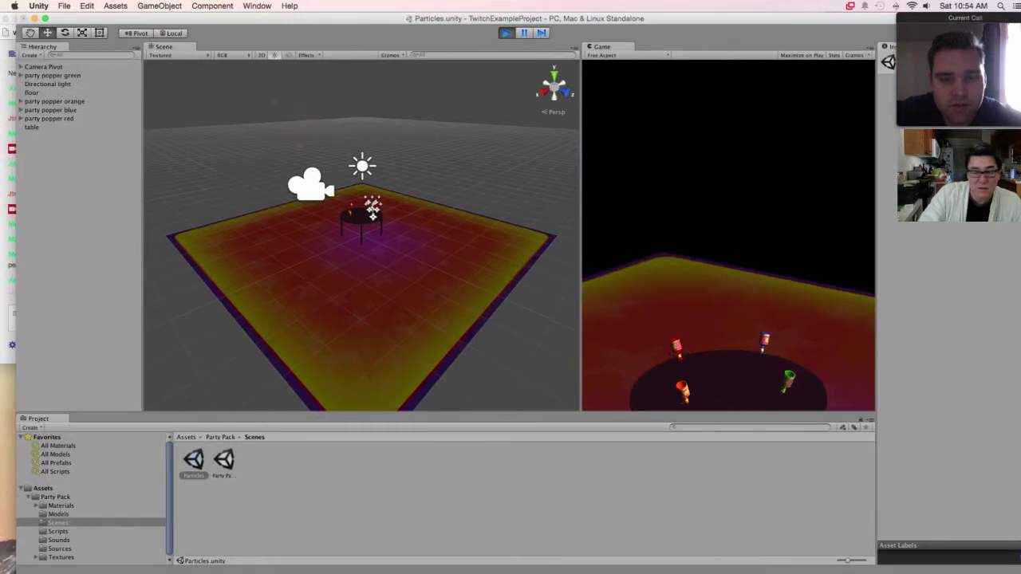
pyautogui.press('super+p')
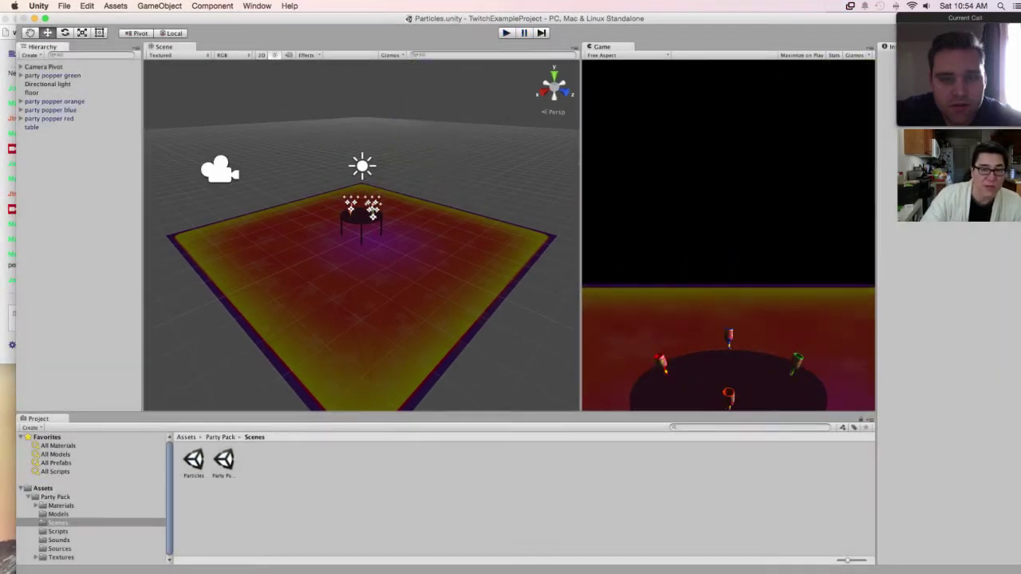
# - Look into the Materials folder, collapse the Party Pack folder and create a new empty scene
pyautogui.click(61, 505)
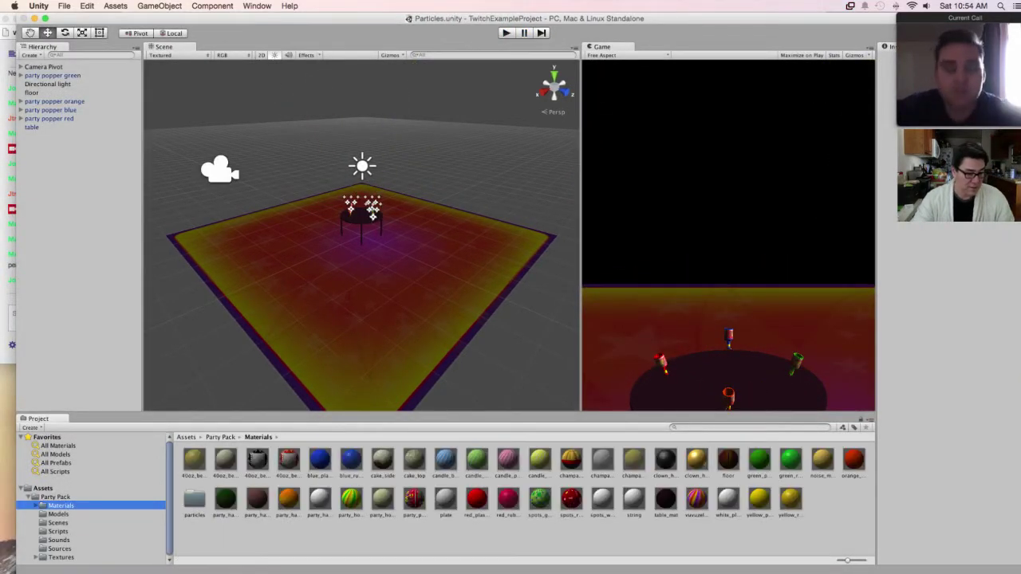
pyautogui.click(29, 497)
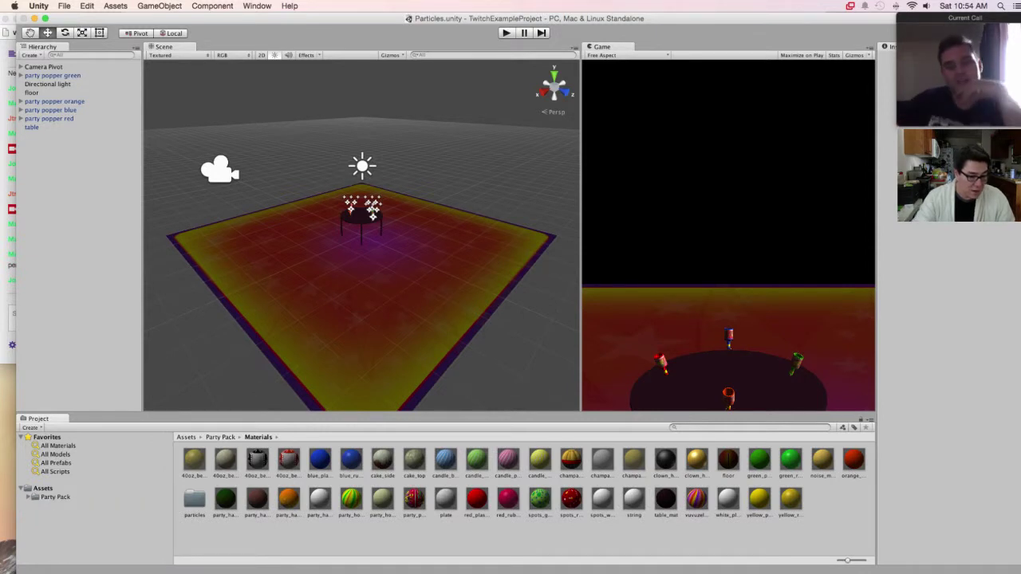
pyautogui.click(55, 497)
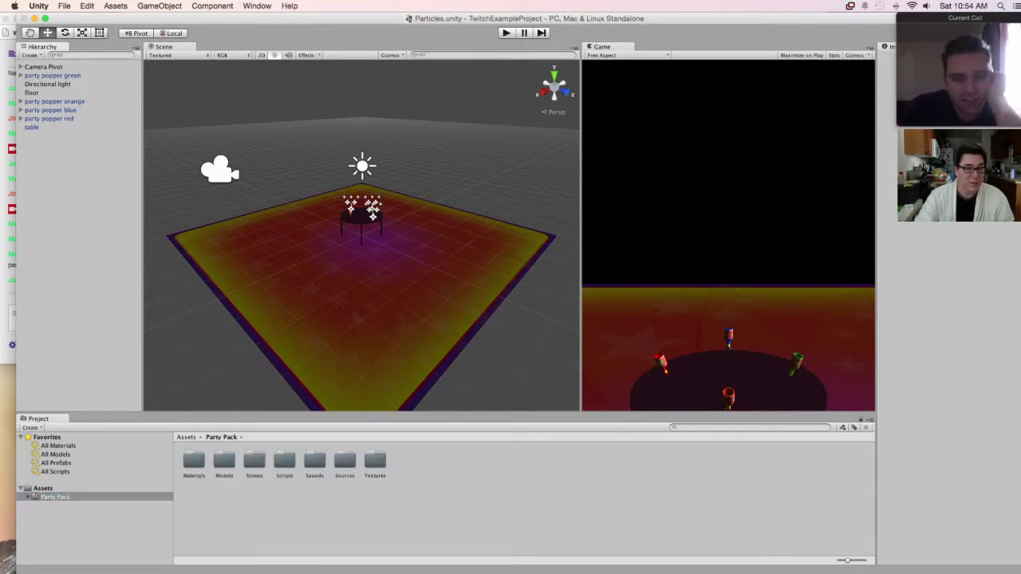
pyautogui.click(64, 5)
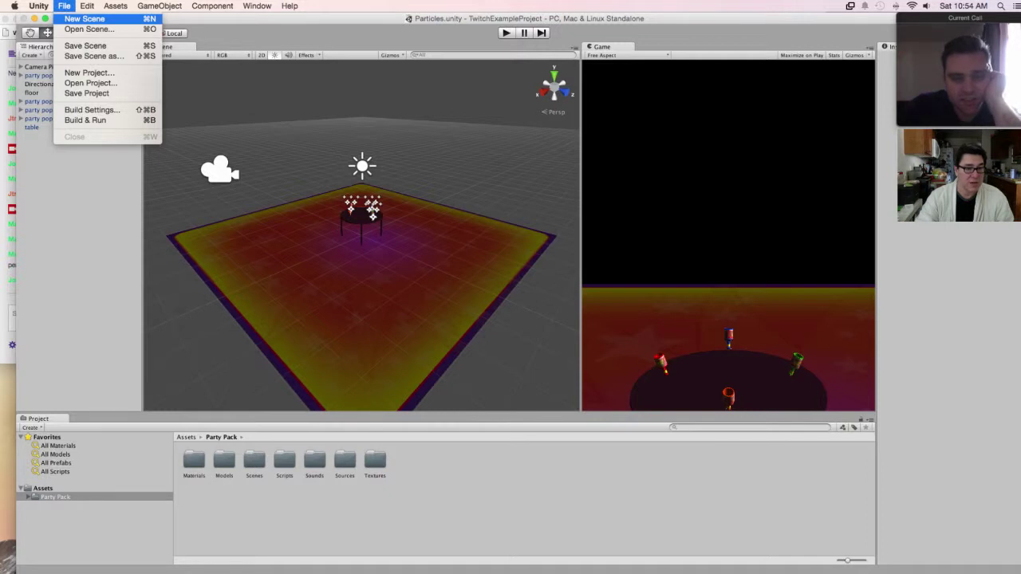
pyautogui.click(85, 18)
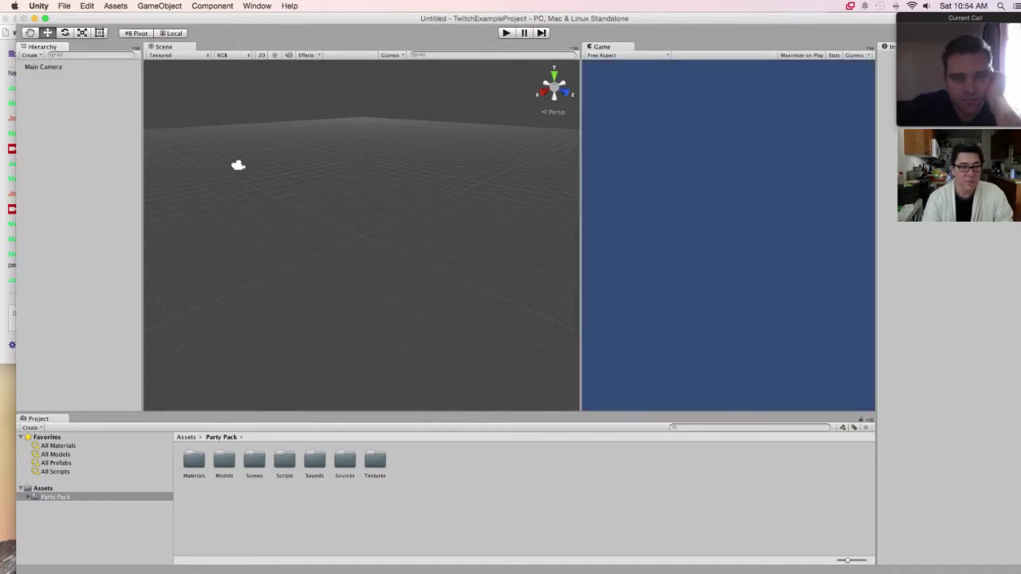
pyautogui.moveTo(191, 18); pyautogui.dragTo(182, 19)
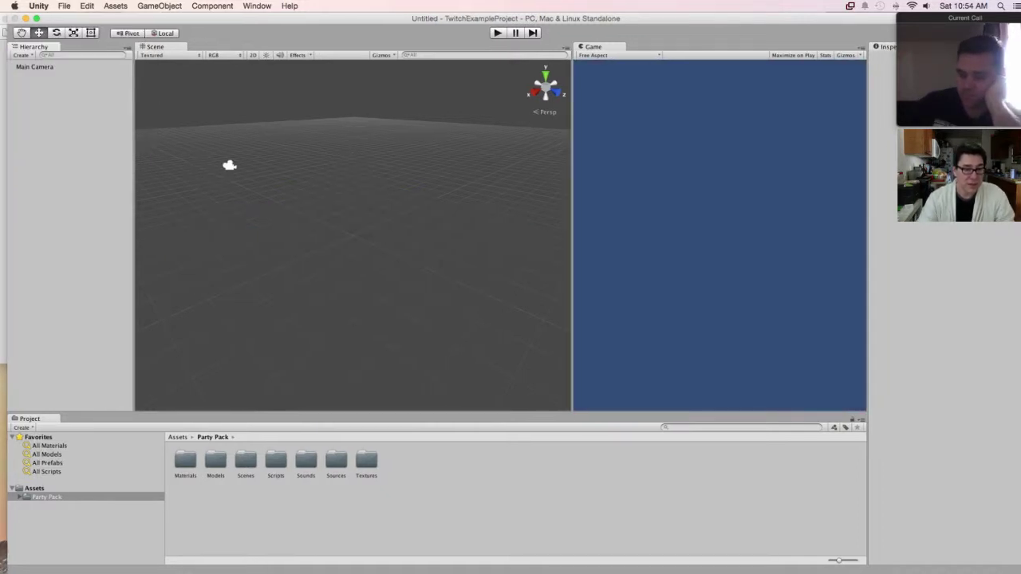
# - Save the new scene as DoorTest in the project's Assets folder
pyautogui.click(64, 5)
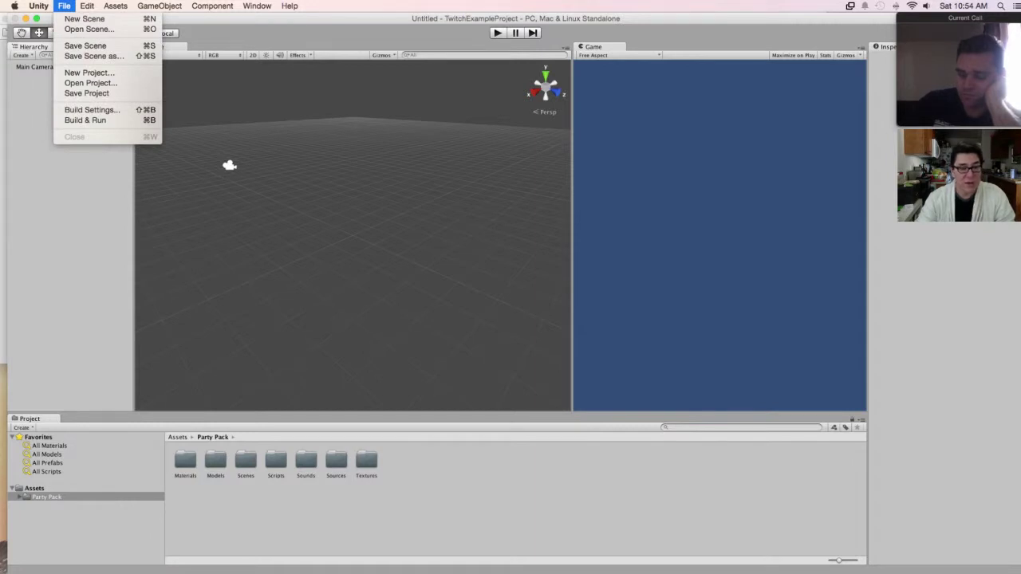
pyautogui.press('super+s')
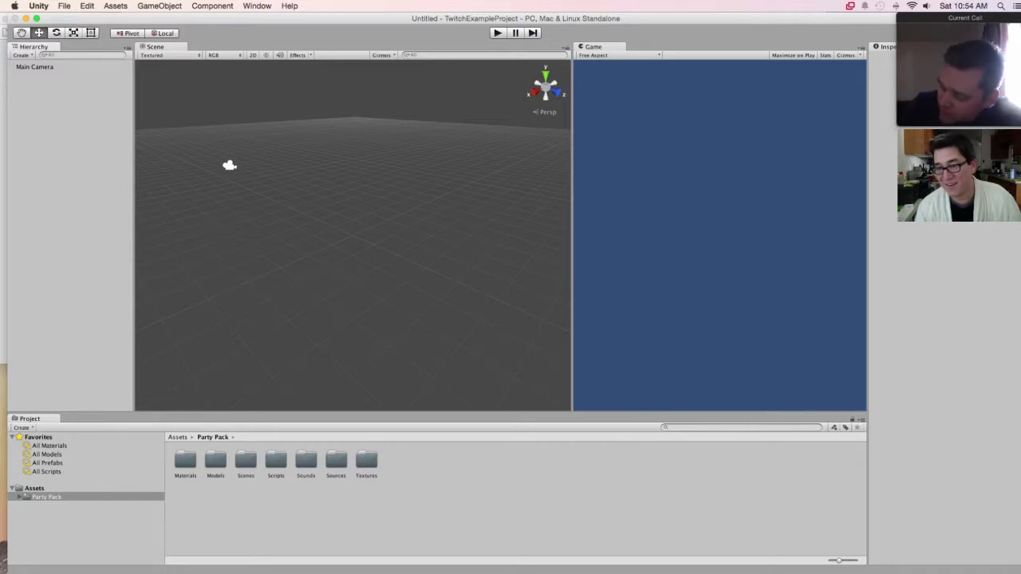
pyautogui.click(64, 6)
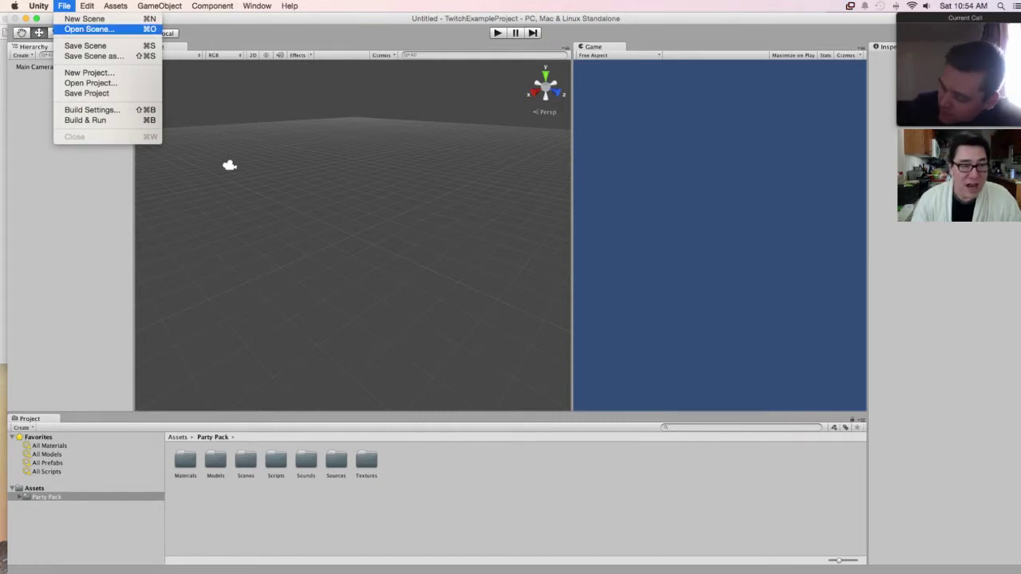
pyautogui.click(86, 46)
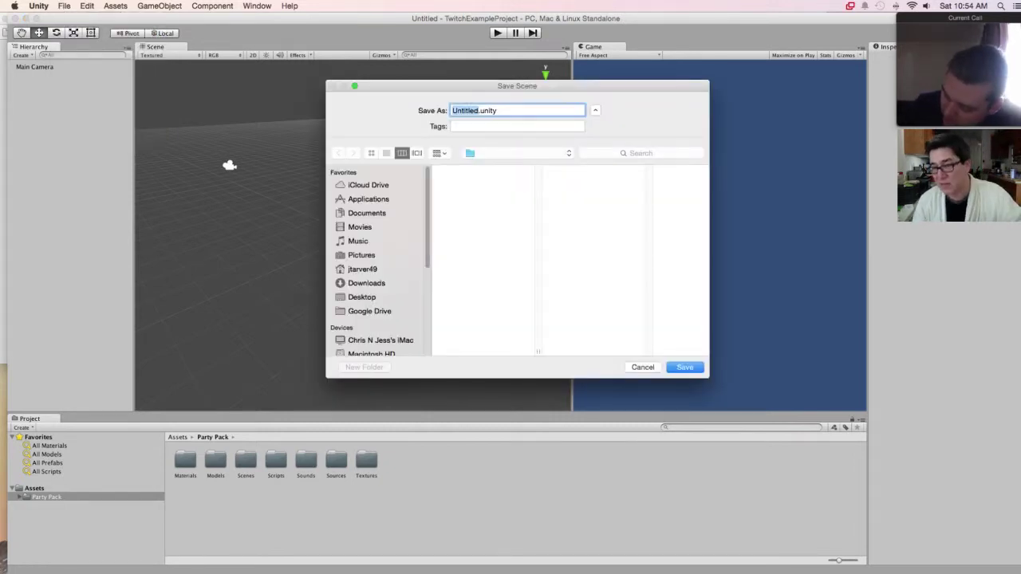
pyautogui.write('DoorTest')
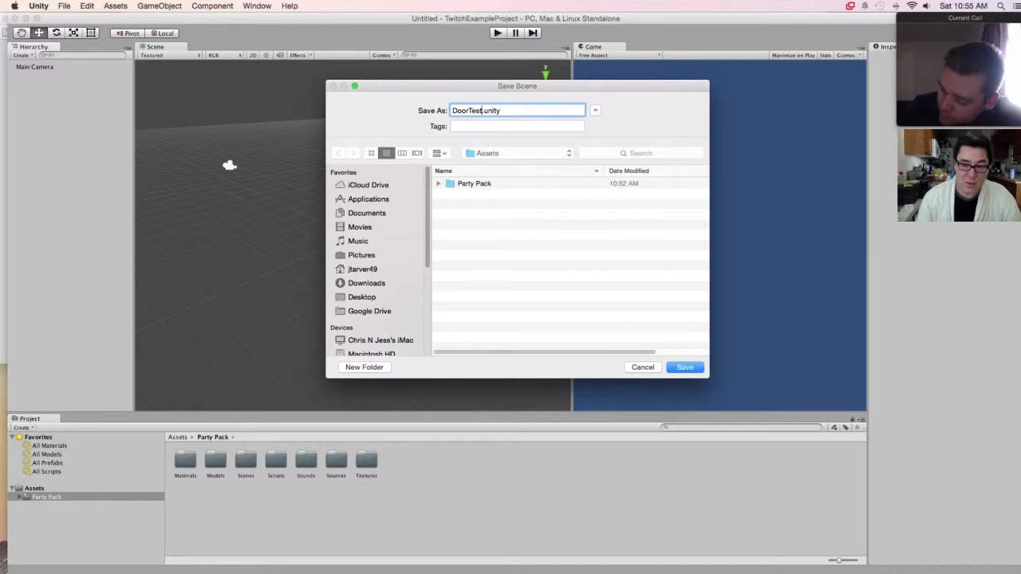
pyautogui.press('Return')
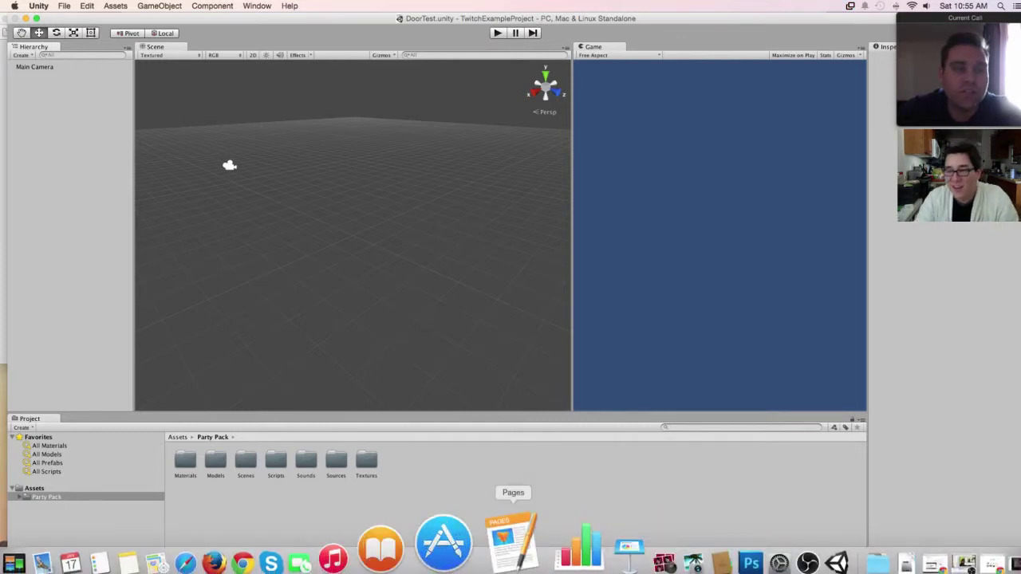
# - Switch to the Twitch chat window in Chrome and send the message "whoah"
pyautogui.click(333, 547)
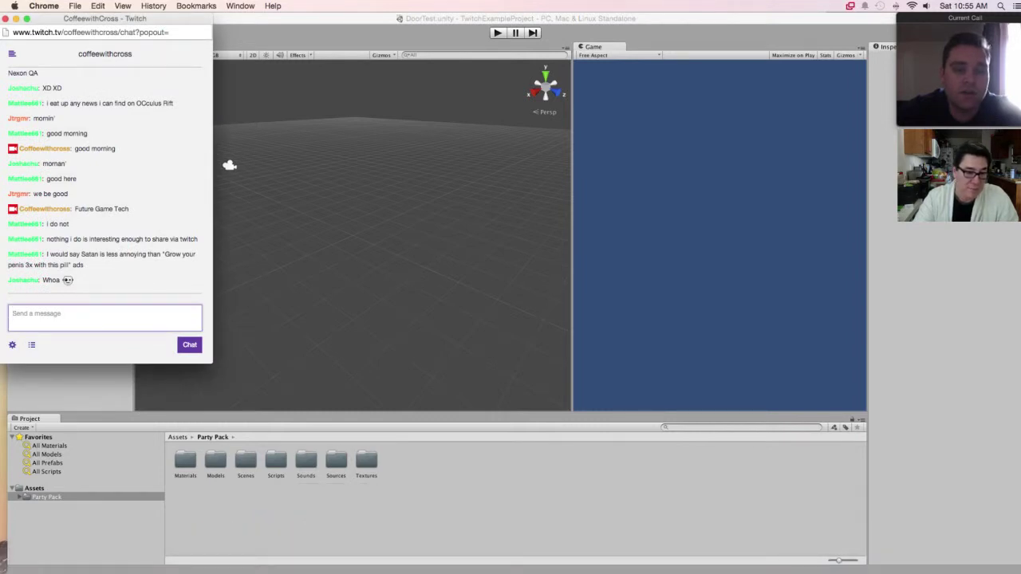
pyautogui.write('whoah')
pyautogui.press('Return')
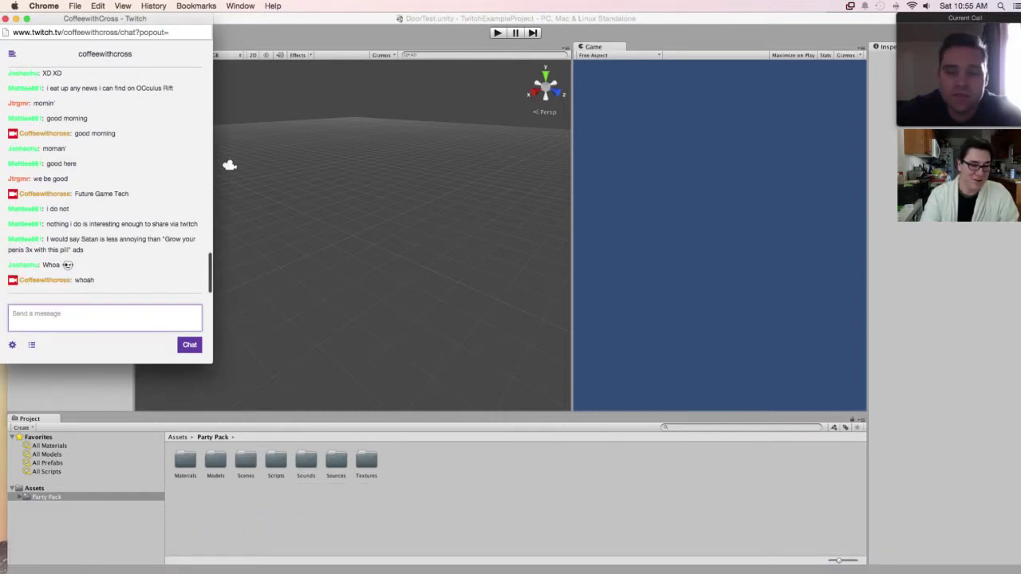
# - Switch back to Unity, then start and stop play mode in the DoorTest scene
pyautogui.press('super+Tab')
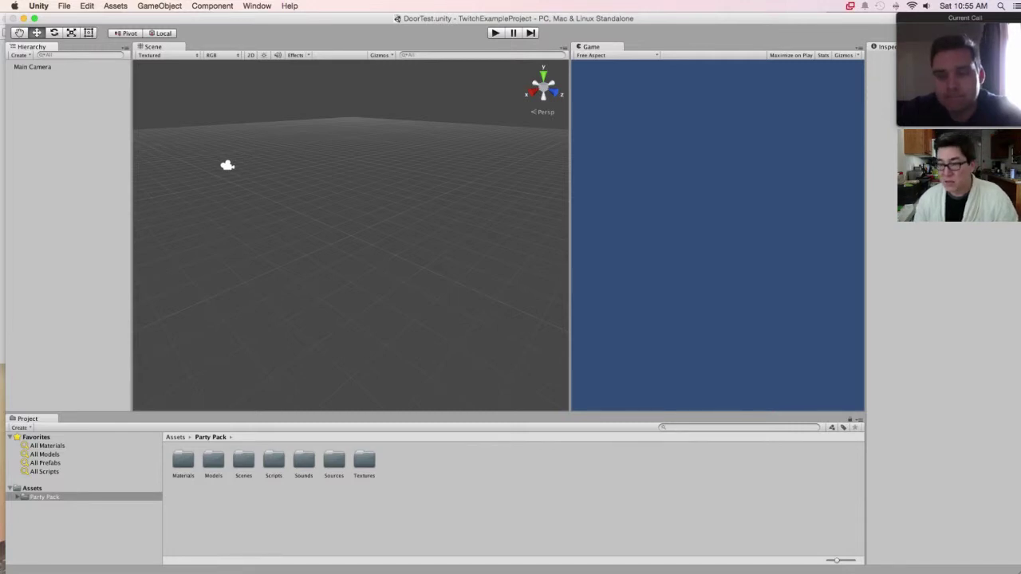
pyautogui.press('super+p')
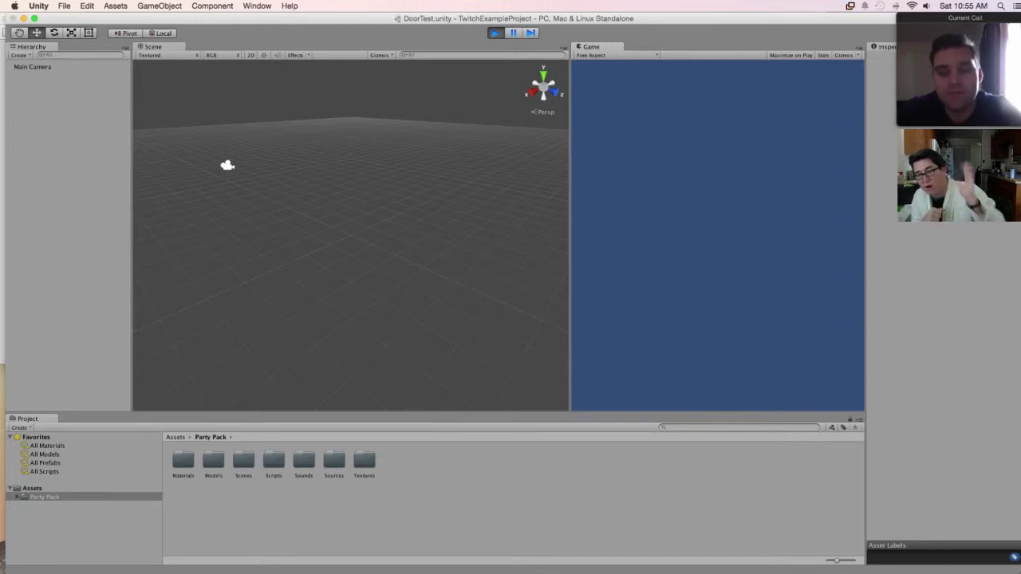
pyautogui.press('super+p')
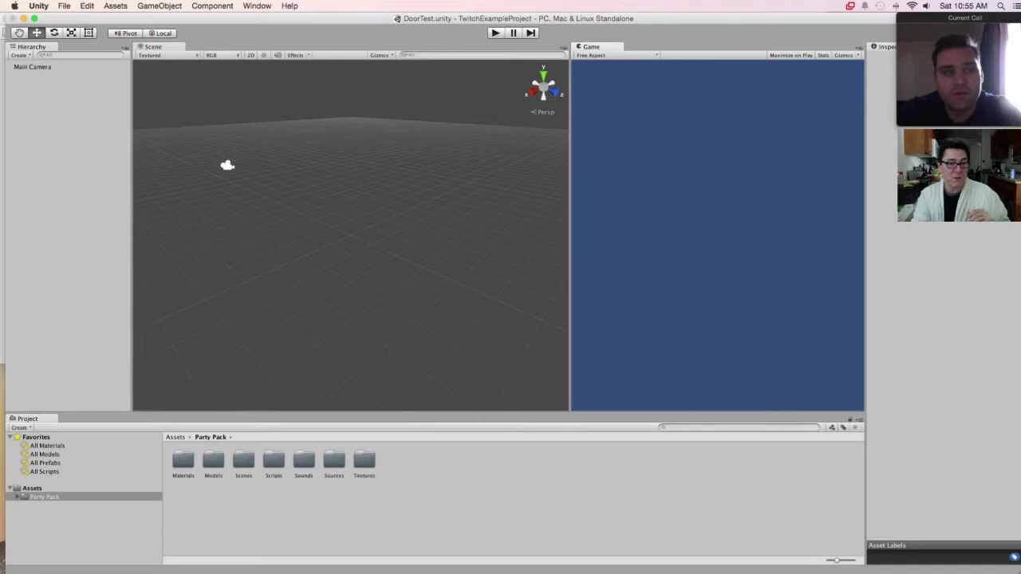
# - Save the DoorTest scene, repeating the save several times
pyautogui.click(64, 6)
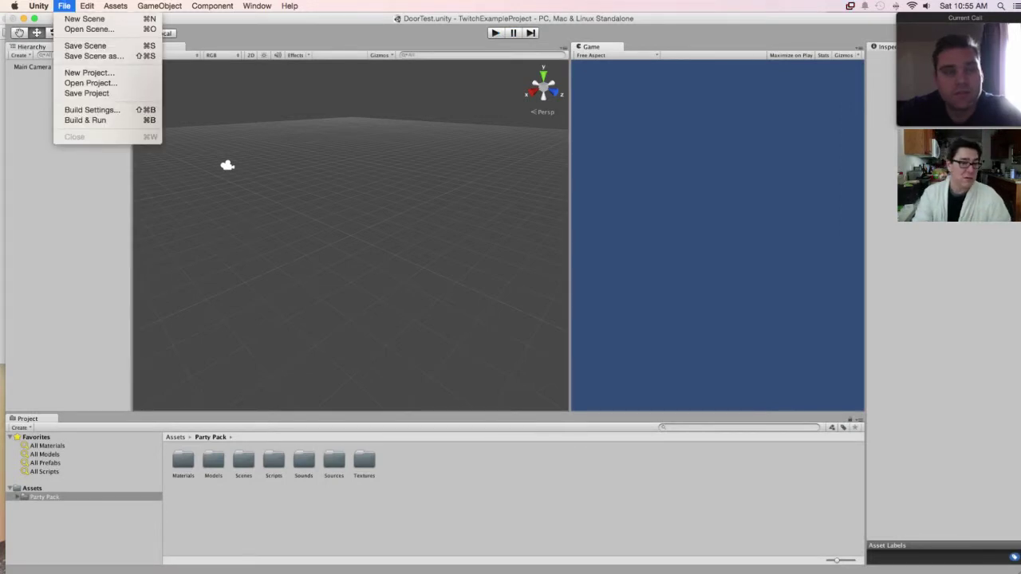
pyautogui.click(85, 45)
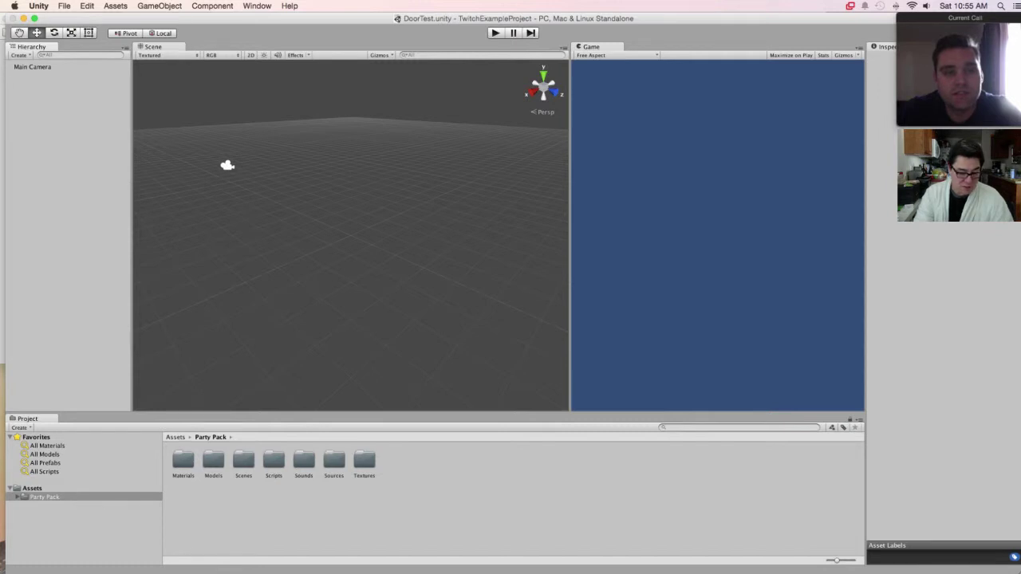
pyautogui.press('super+s')
pyautogui.press('super+s')
pyautogui.press('super+s')
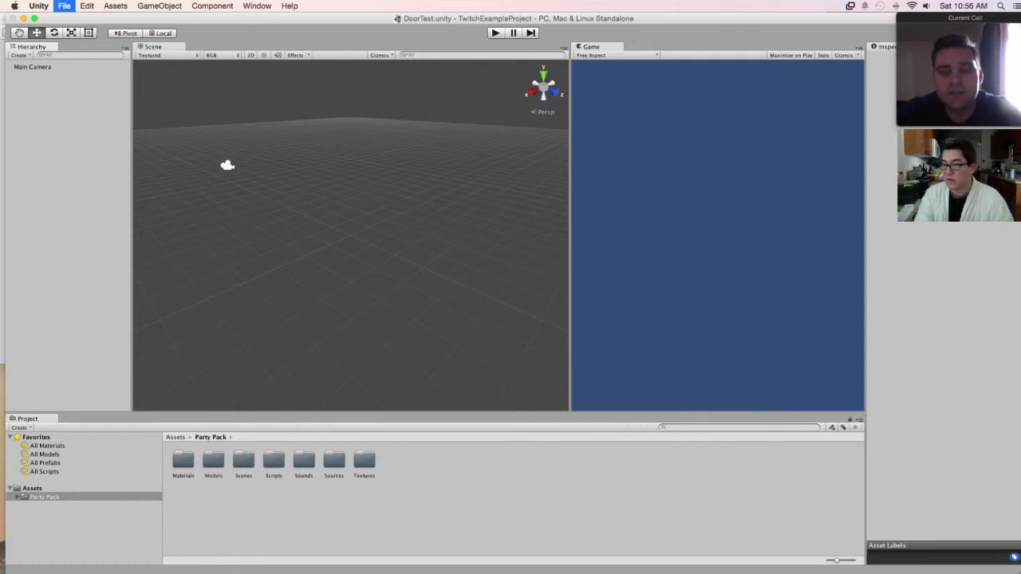
pyautogui.press('super+s')
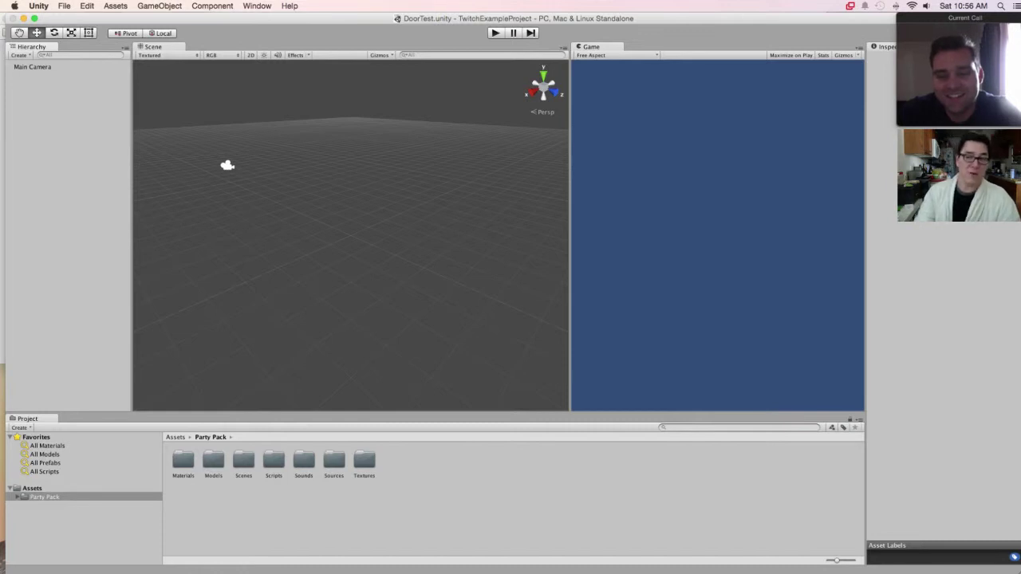
# - Delete the Party Pack folder from the project's Assets
pyautogui.rightClick(109, 497)
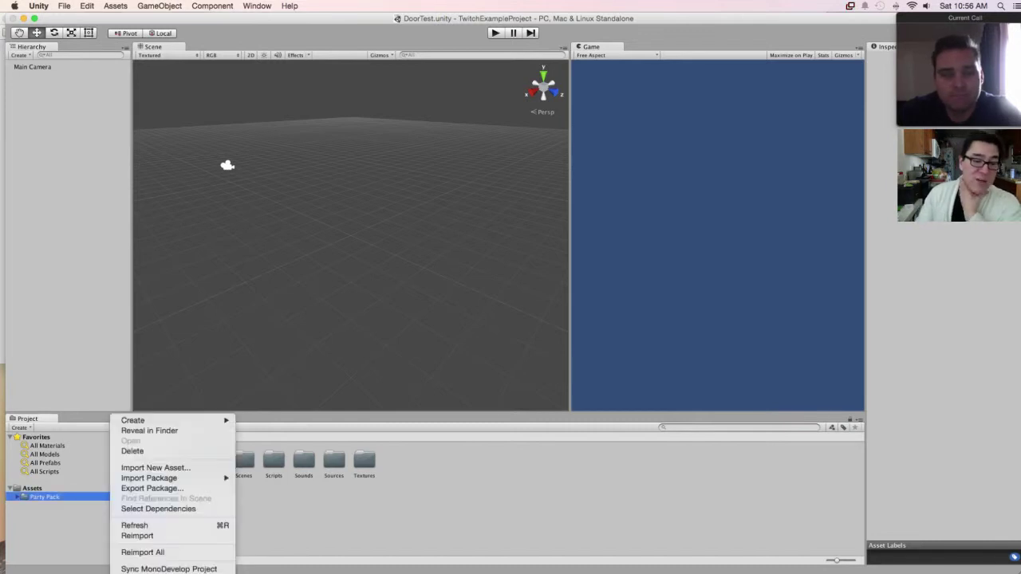
pyautogui.click(133, 451)
pyautogui.press('Escape')
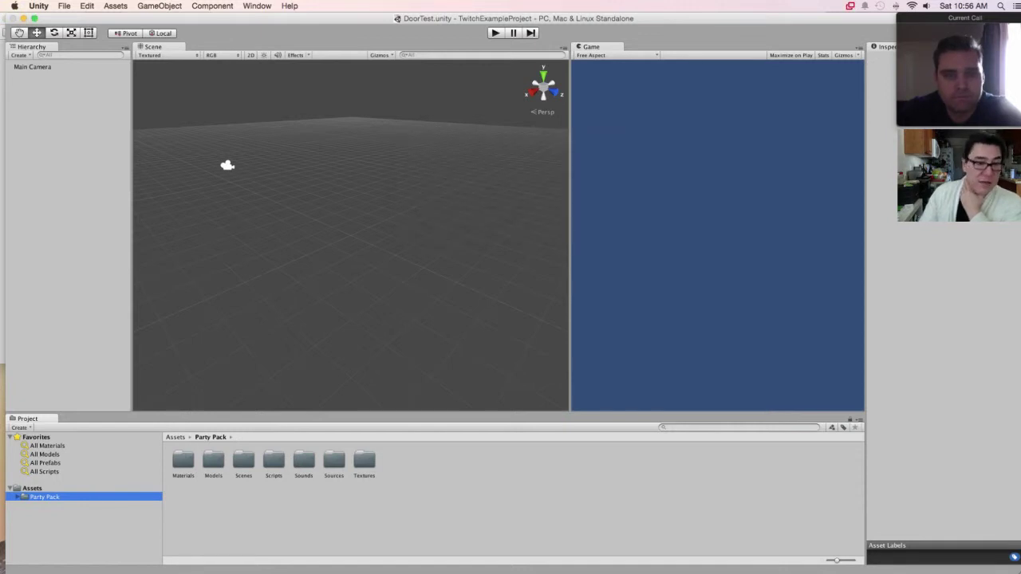
pyautogui.rightClick(48, 133)
pyautogui.press('Escape')
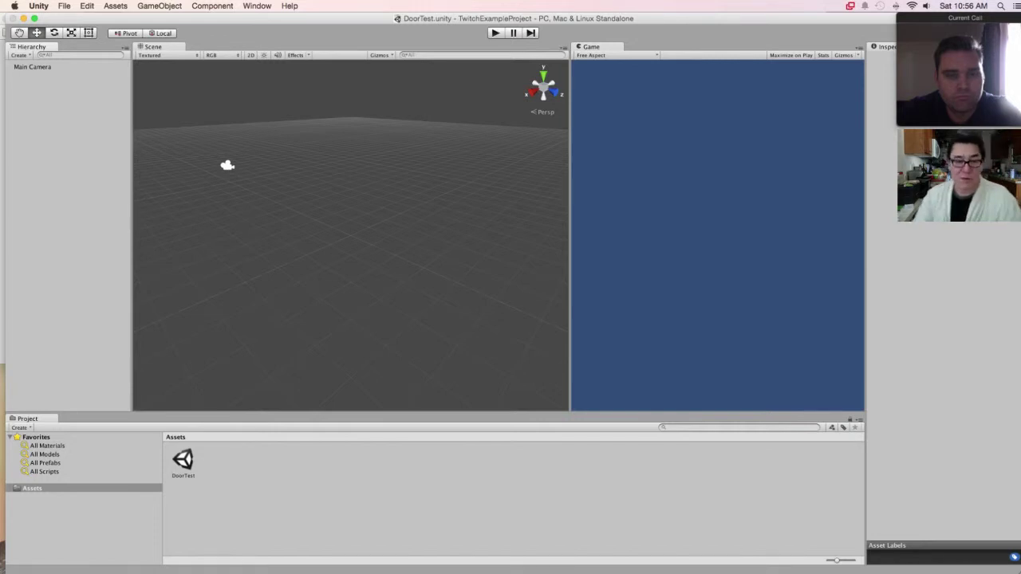
# - Add a Plane 3D object to the DoorTest scene
pyautogui.click(115, 5)
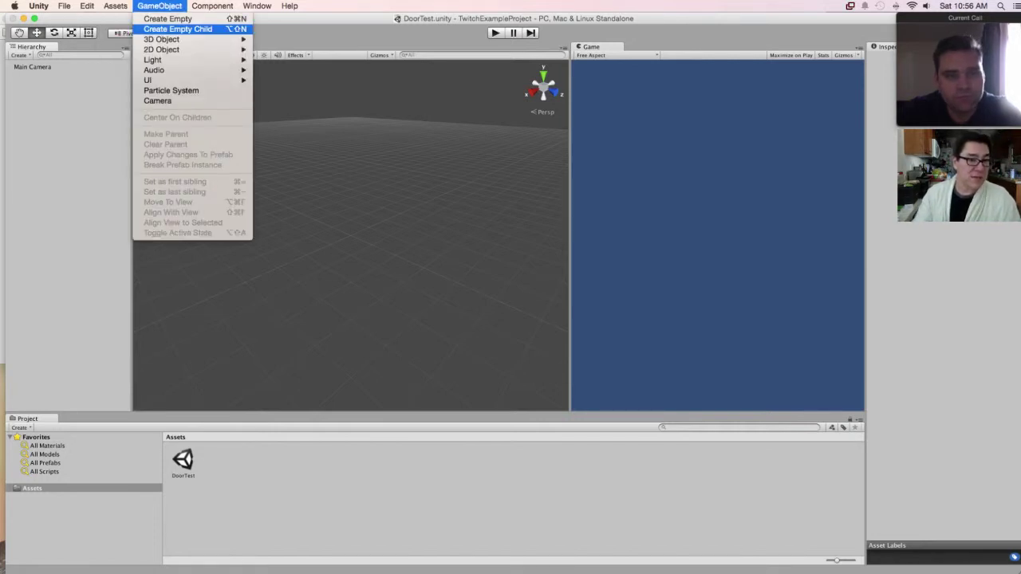
pyautogui.moveTo(183, 39)
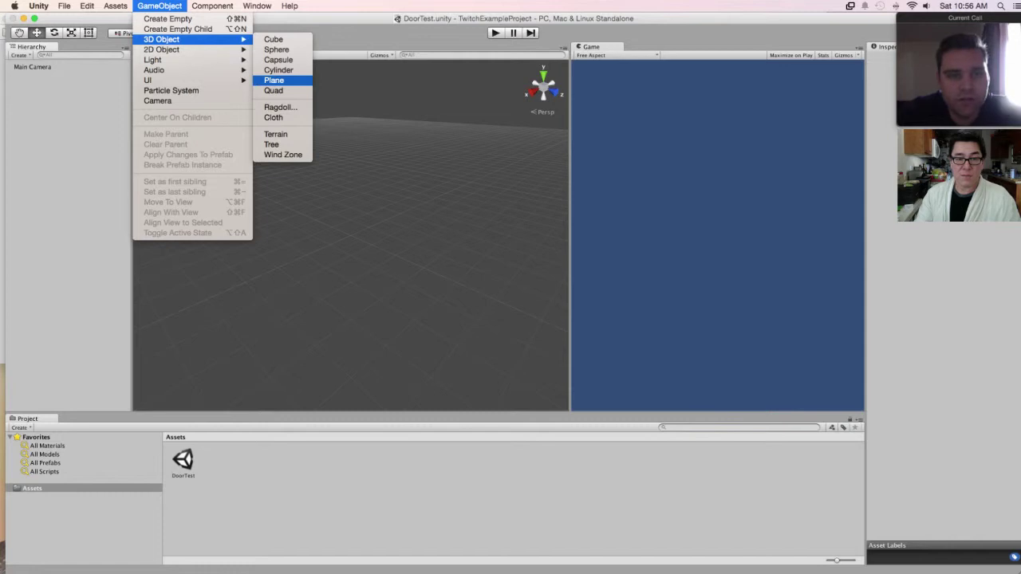
pyautogui.click(275, 81)
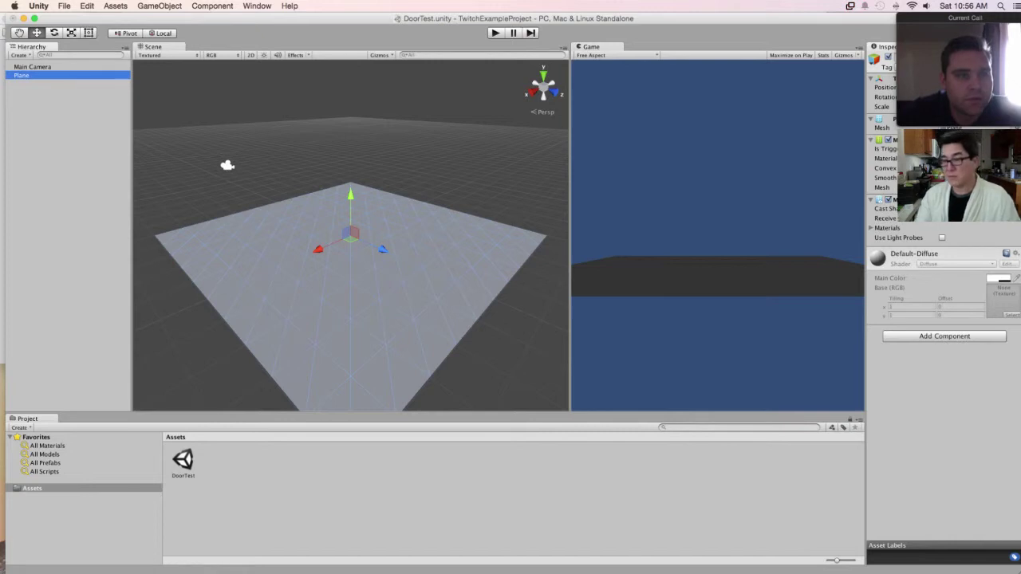
# - Examine the plane in the Scene view from the right, front and top directions
pyautogui.click(543, 76)
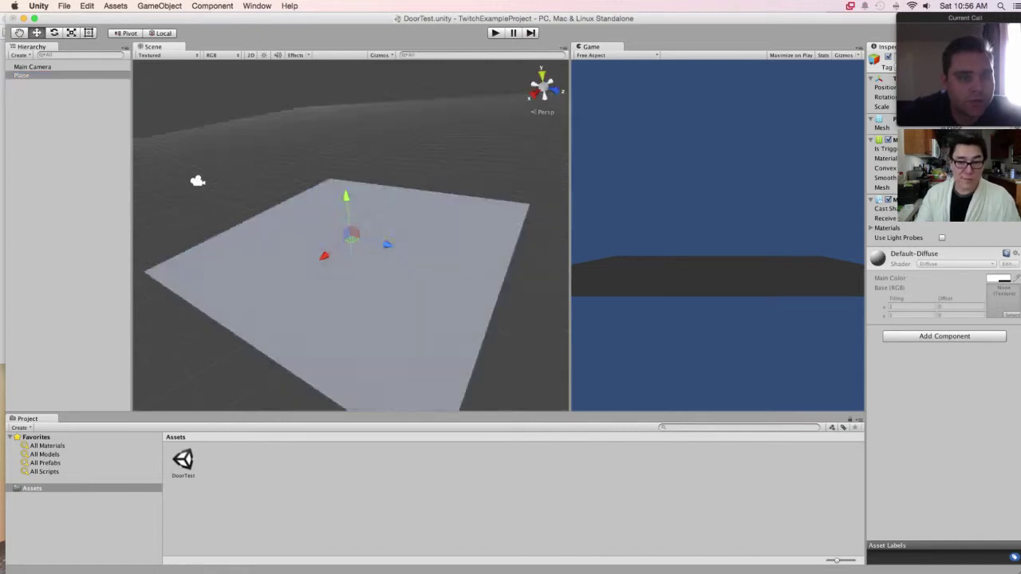
pyautogui.click(555, 86)
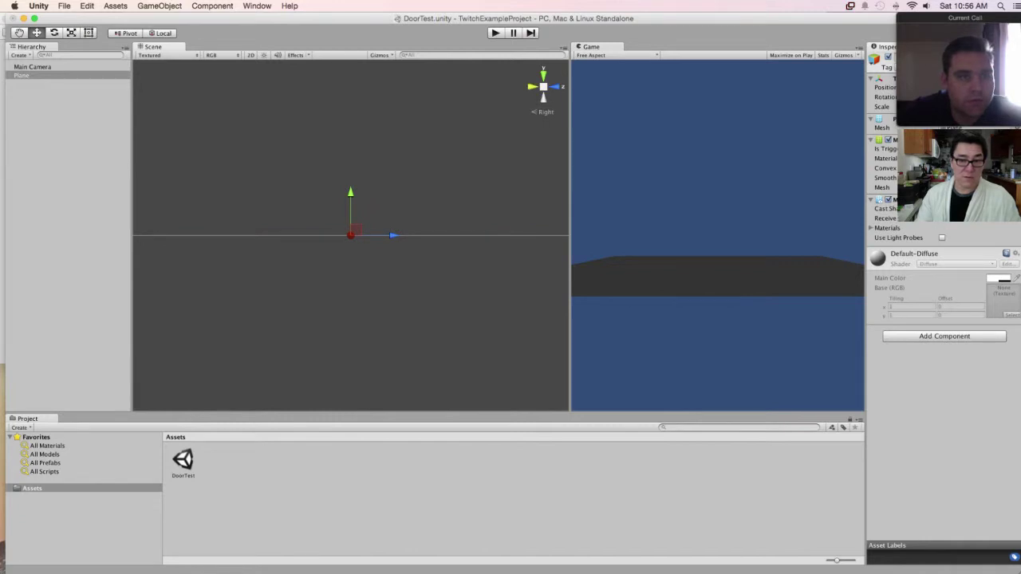
pyautogui.click(556, 86)
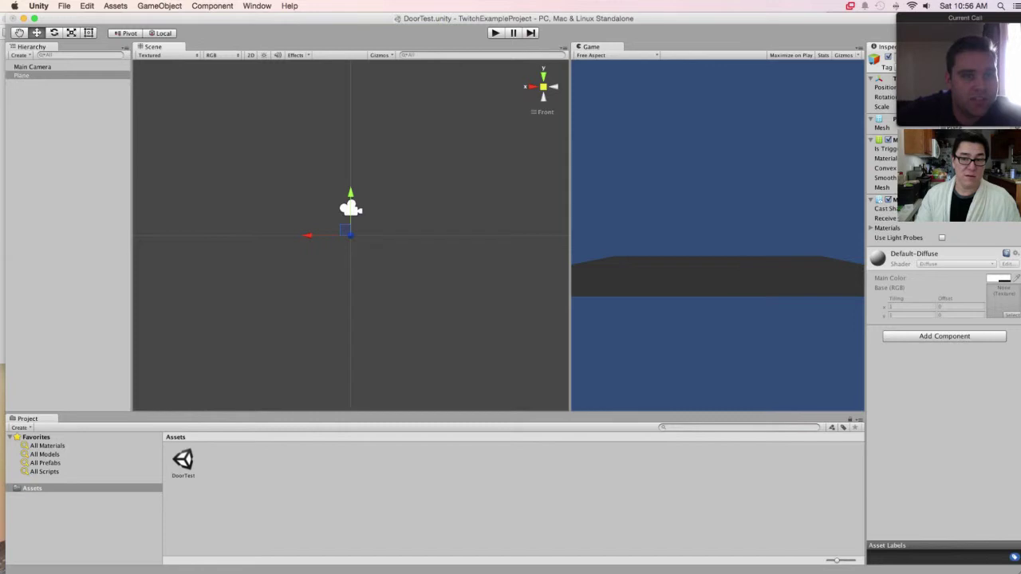
pyautogui.click(543, 87)
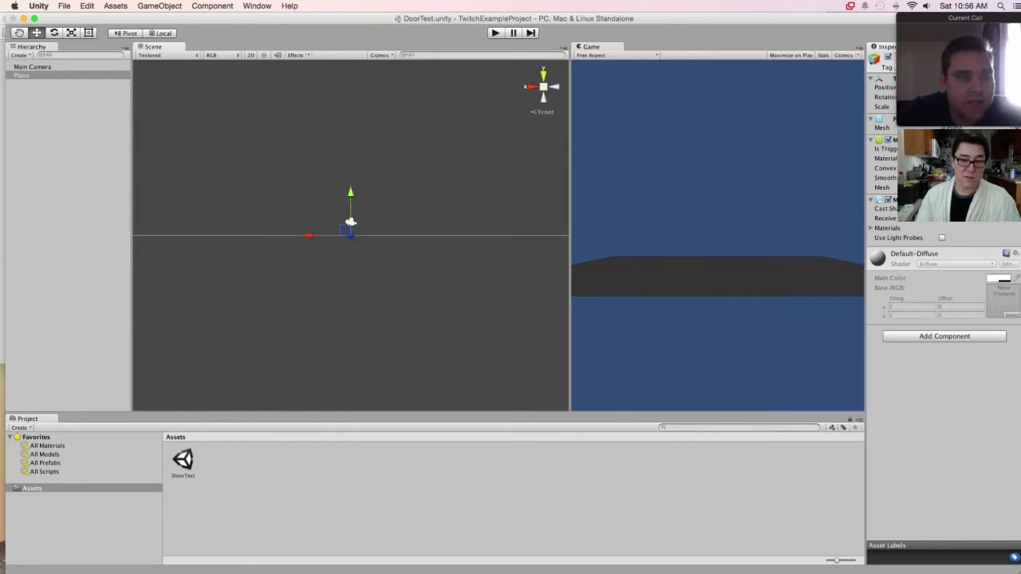
pyautogui.click(543, 75)
pyautogui.click(543, 75)
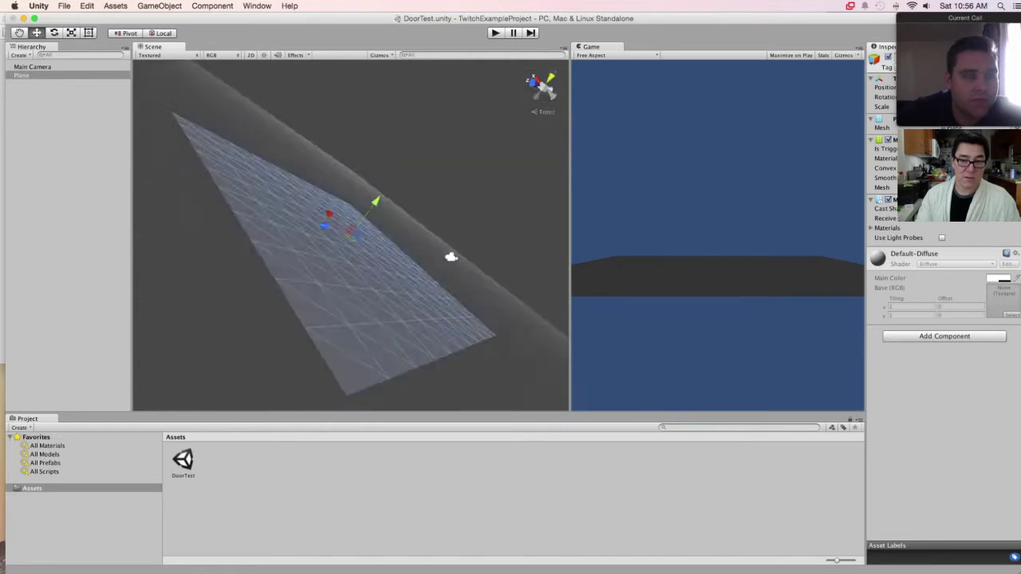
pyautogui.click(544, 75)
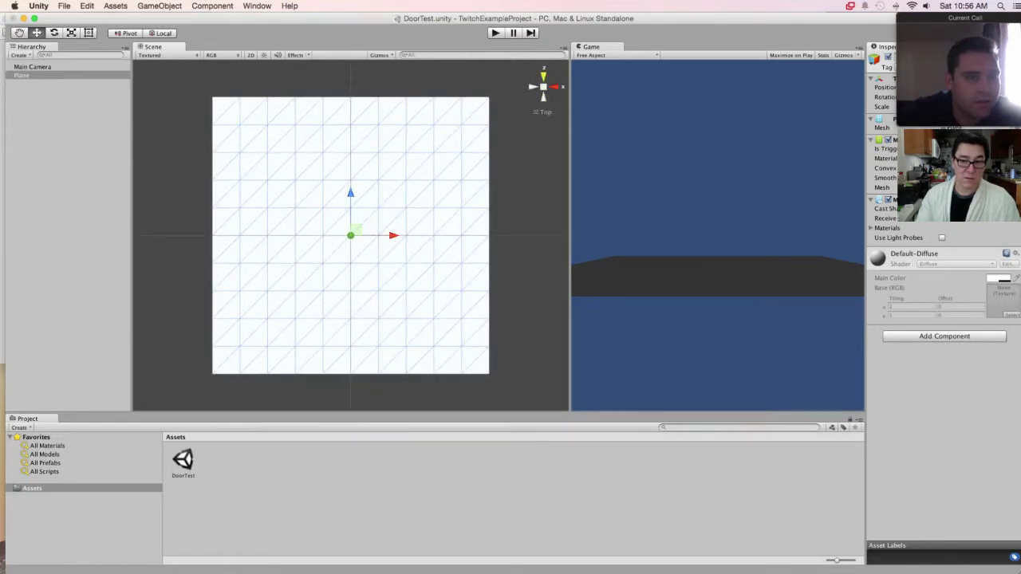
pyautogui.click(160, 6)
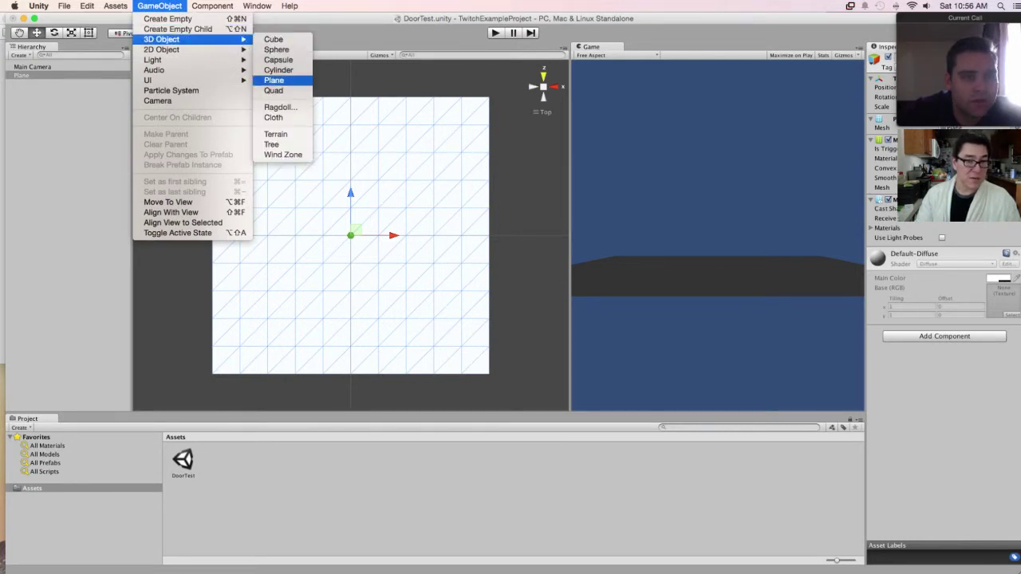
pyautogui.press('Escape')
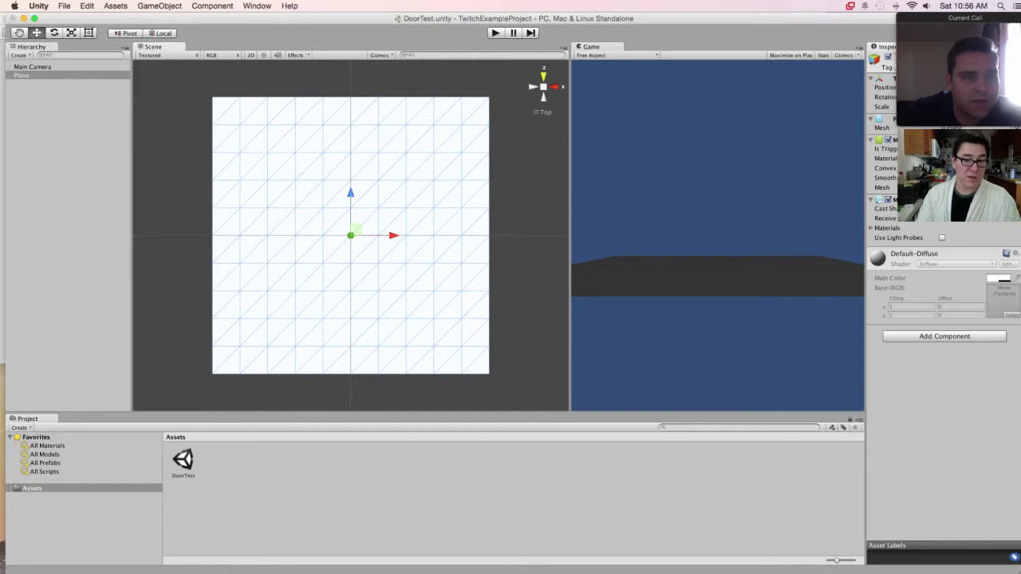
pyautogui.click(159, 7)
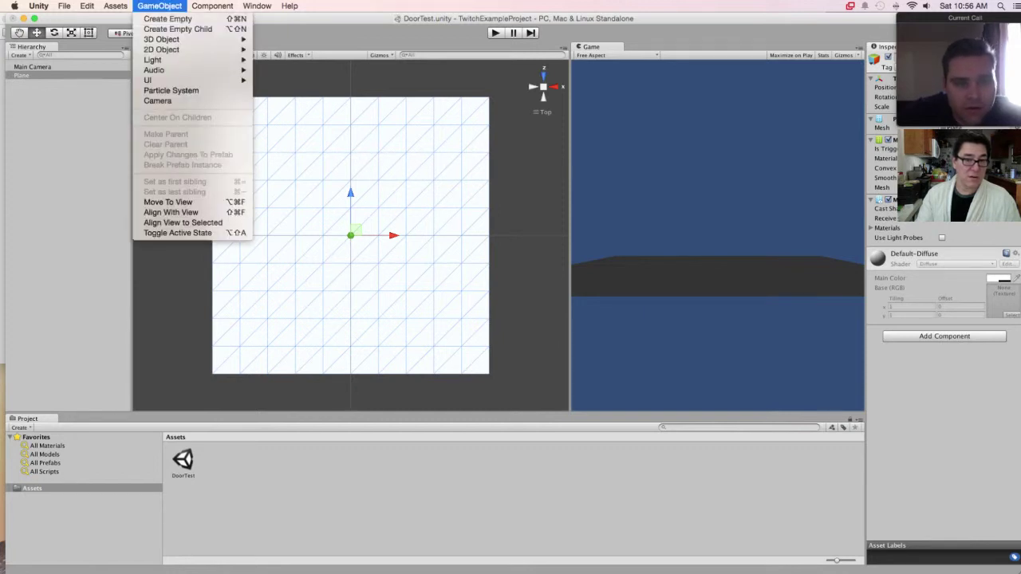
pyautogui.moveTo(162, 40)
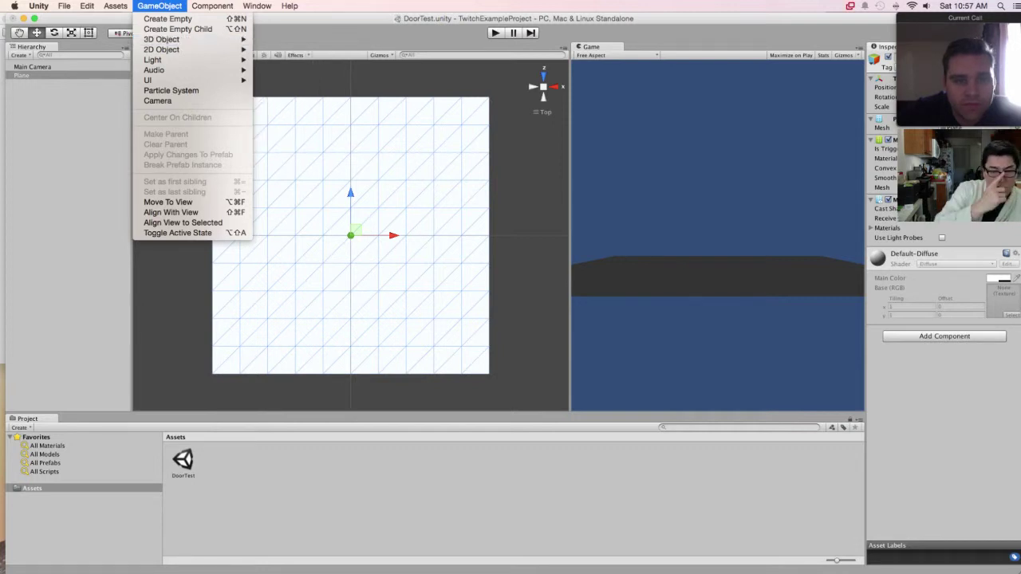
pyautogui.press('Escape')
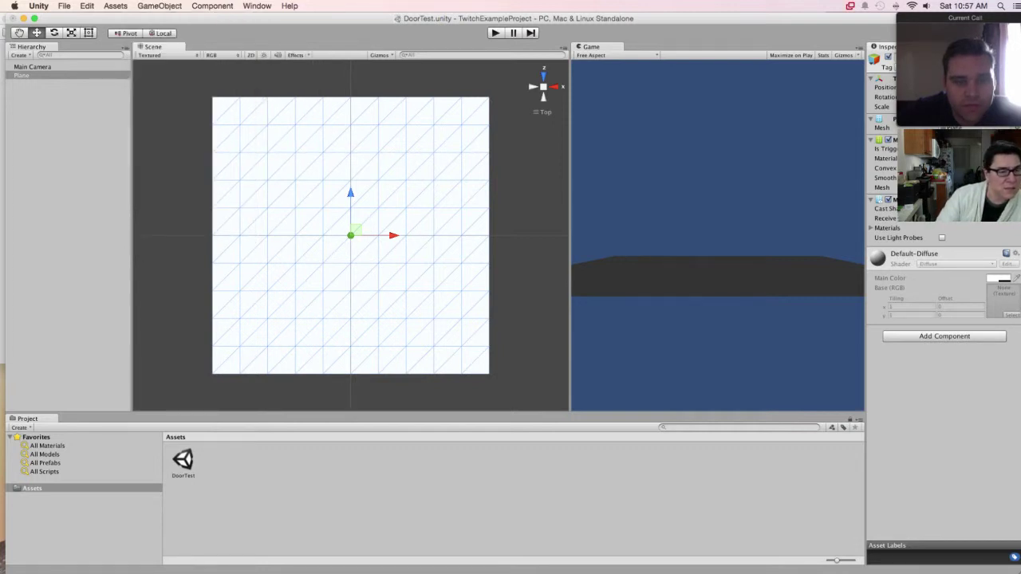
# - Delete the plane and create a new Plane 3D object through the Hierarchy
pyautogui.press('super+BackSpace')
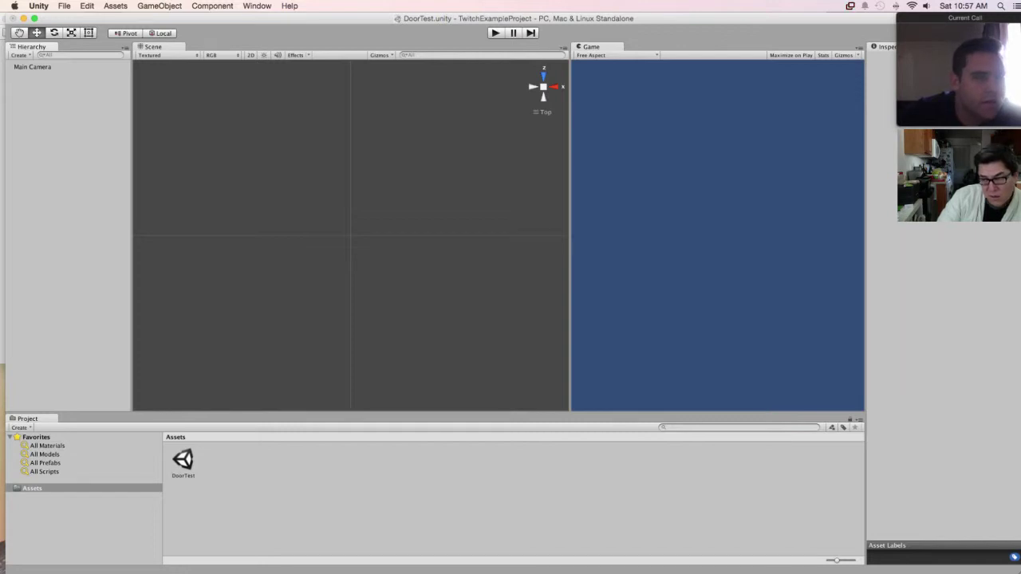
pyautogui.click(21, 55)
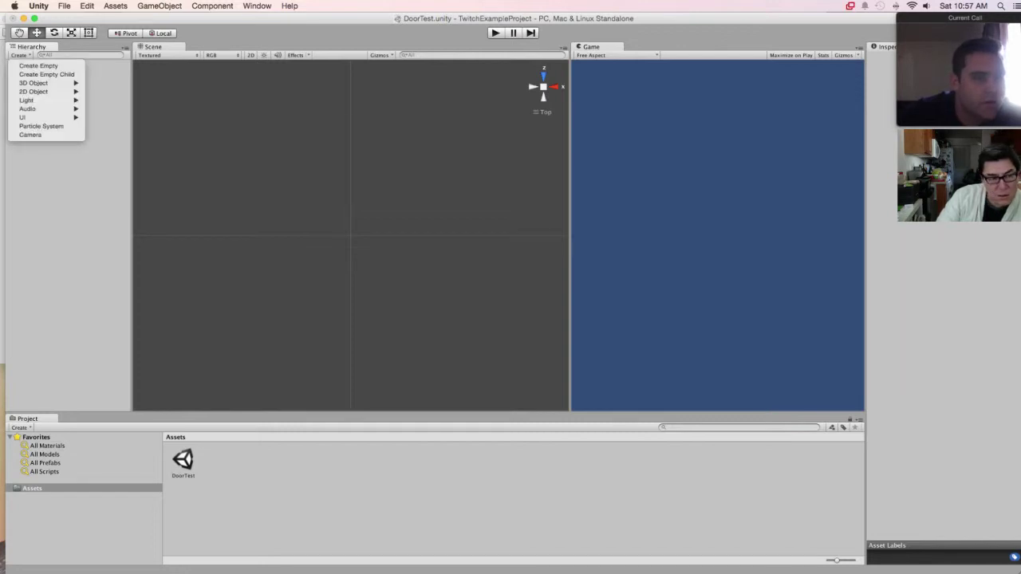
pyautogui.moveTo(36, 83)
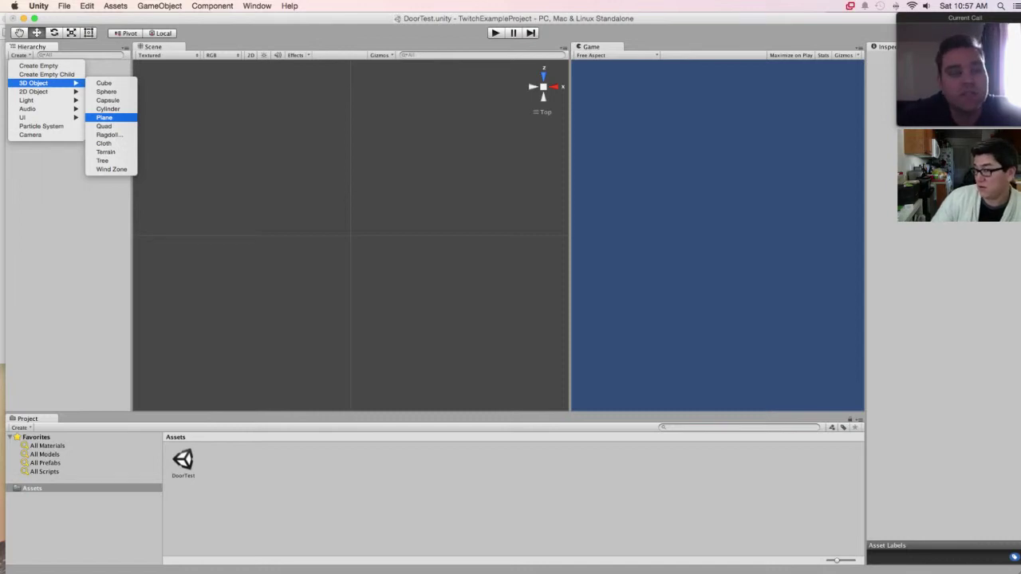
pyautogui.click(104, 117)
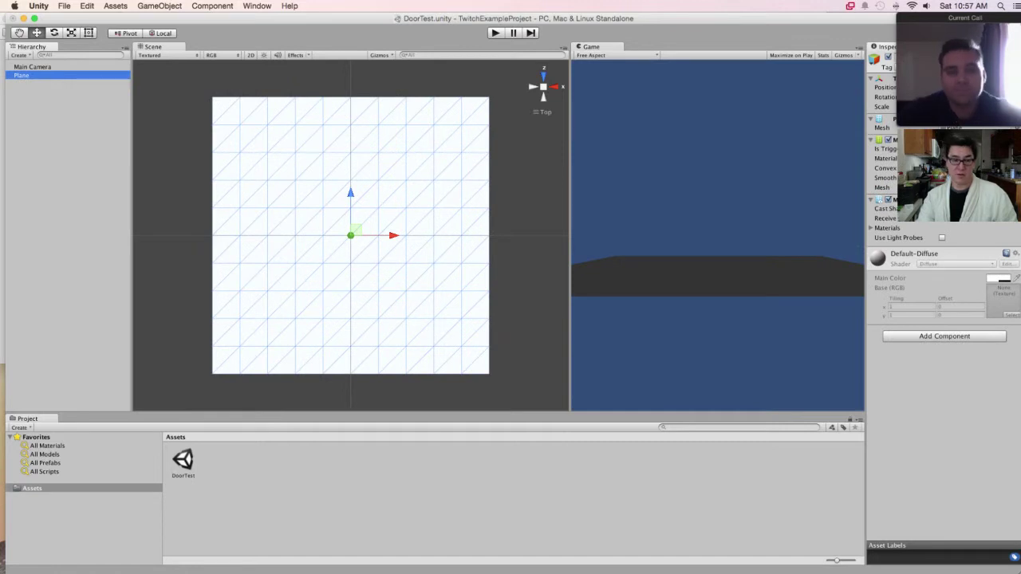
# - Orbit the Scene view to an angled view of the plane, frame it and switch to perspective projection
pyautogui.moveTo(249, 230); pyautogui.dragTo(273, 264)
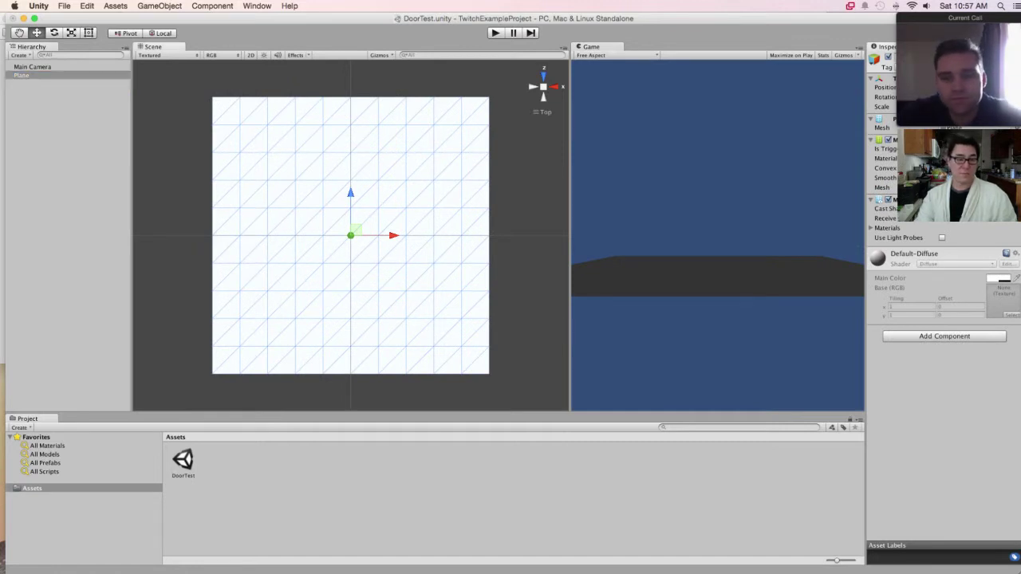
pyautogui.keyDown('alt'); pyautogui.moveTo(274, 264); pyautogui.dragTo(363, 102); pyautogui.keyUp('alt')
pyautogui.scroll(-4, 362, 102)
pyautogui.press('f')
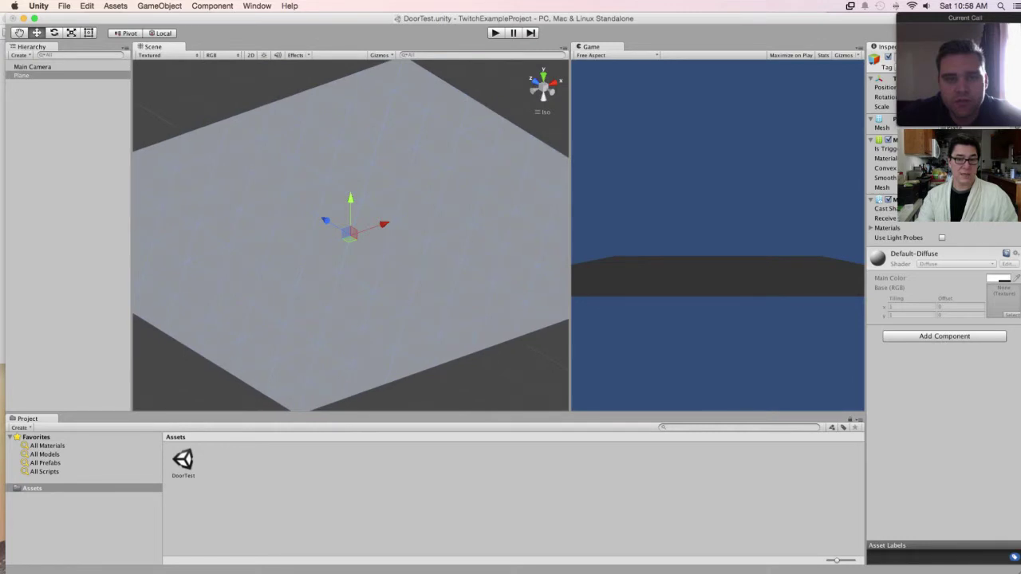
pyautogui.click(543, 88)
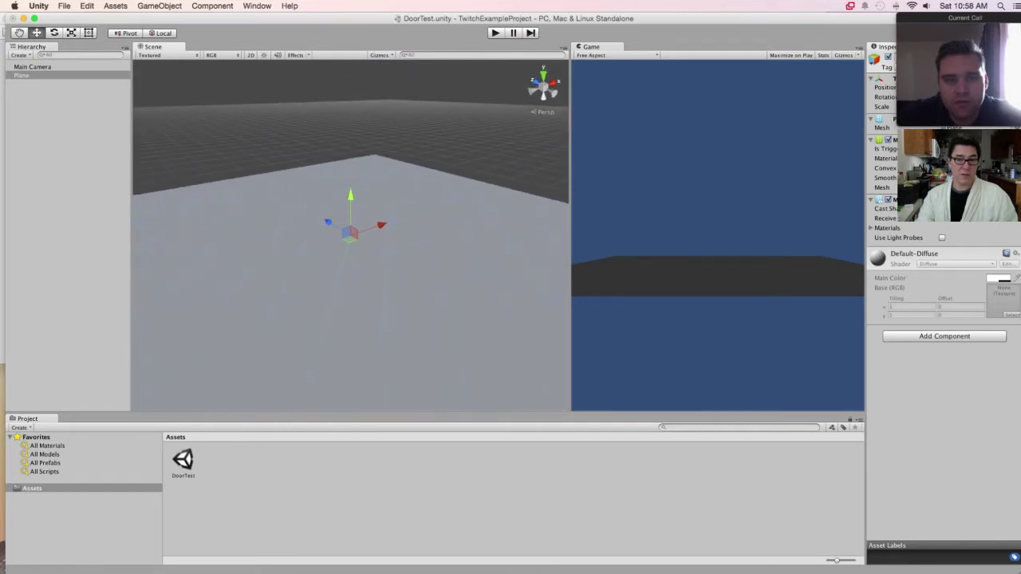
pyautogui.press('alt')
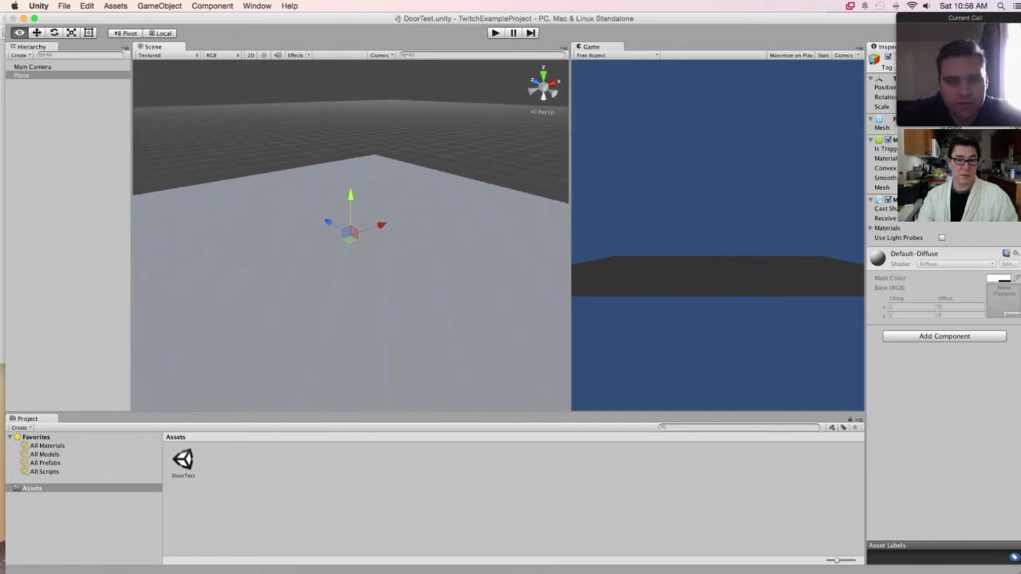
pyautogui.keyDown('alt'); pyautogui.moveTo(351, 239); pyautogui.dragTo(331, 271); pyautogui.keyUp('alt')
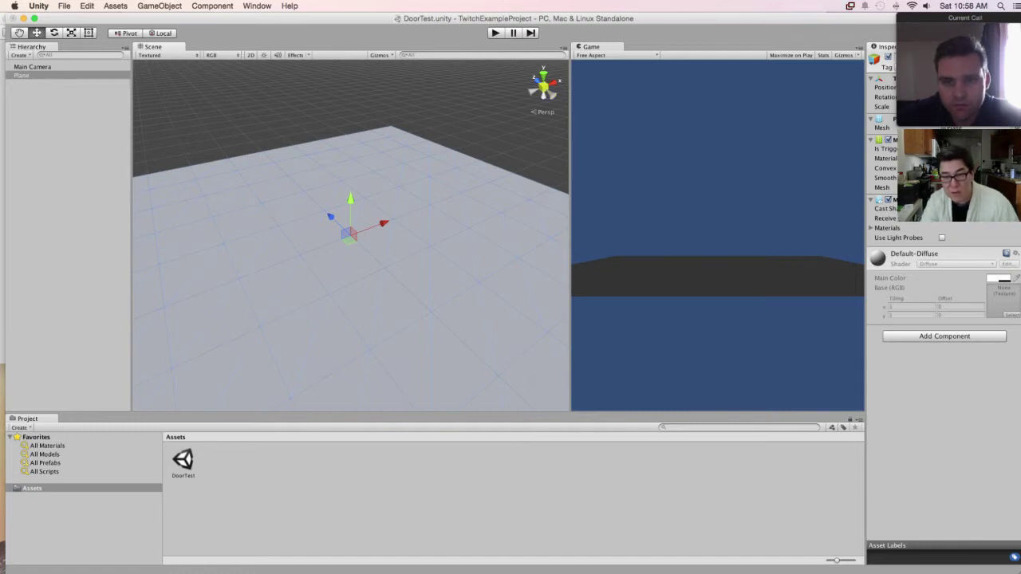
# - Compare the plane in isometric and perspective projection, ending in perspective
pyautogui.click(543, 87)
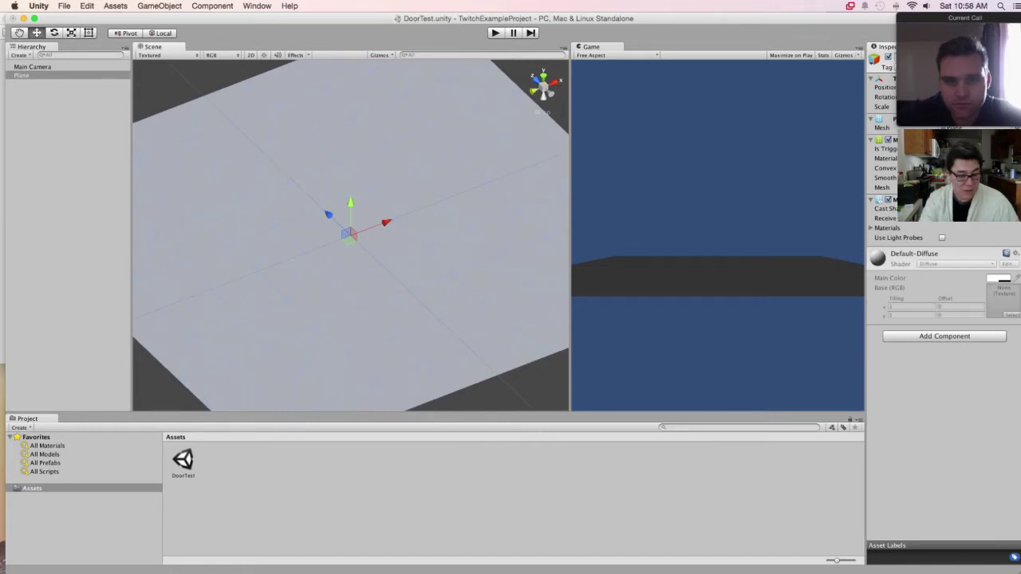
pyautogui.click(543, 87)
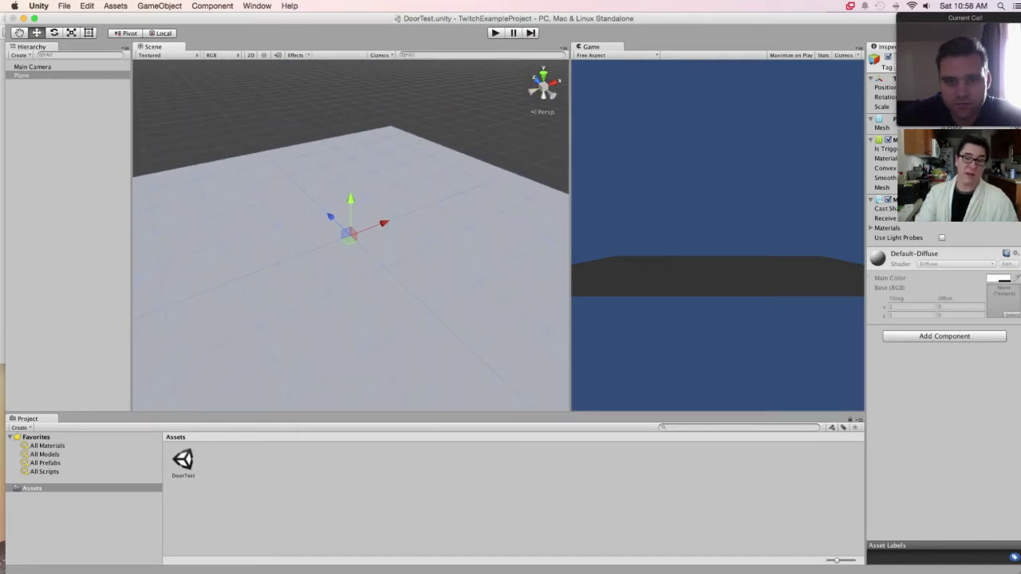
pyautogui.press('alt')
pyautogui.keyDown('alt'); pyautogui.moveTo(350, 239); pyautogui.dragTo(390, 245); pyautogui.keyUp('alt')
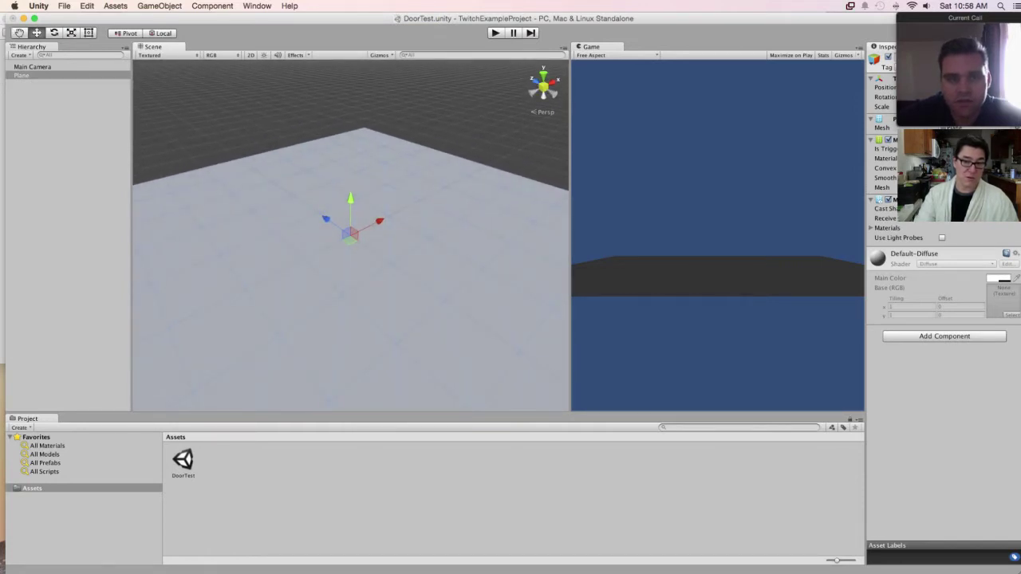
pyautogui.click(543, 87)
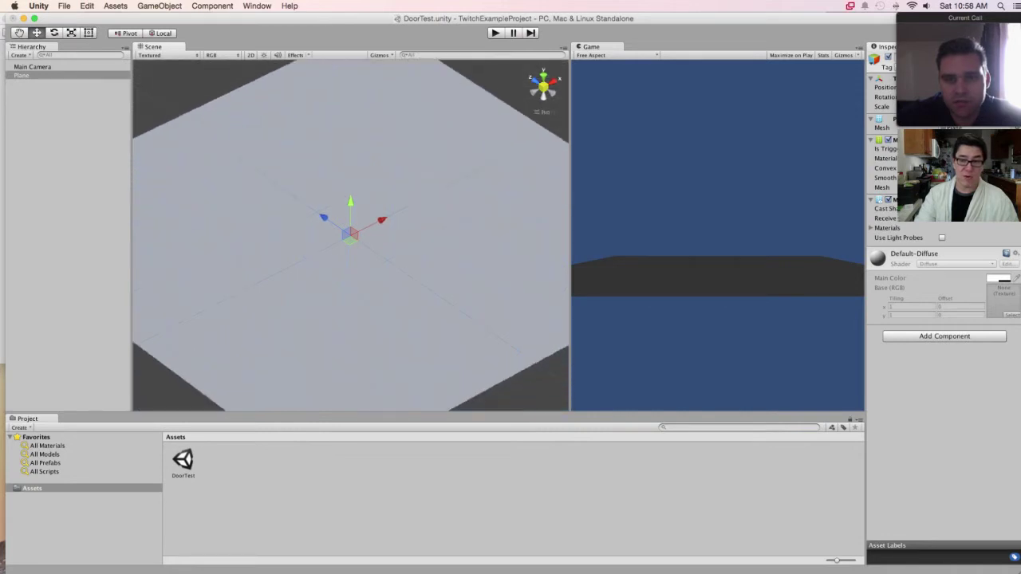
pyautogui.click(543, 87)
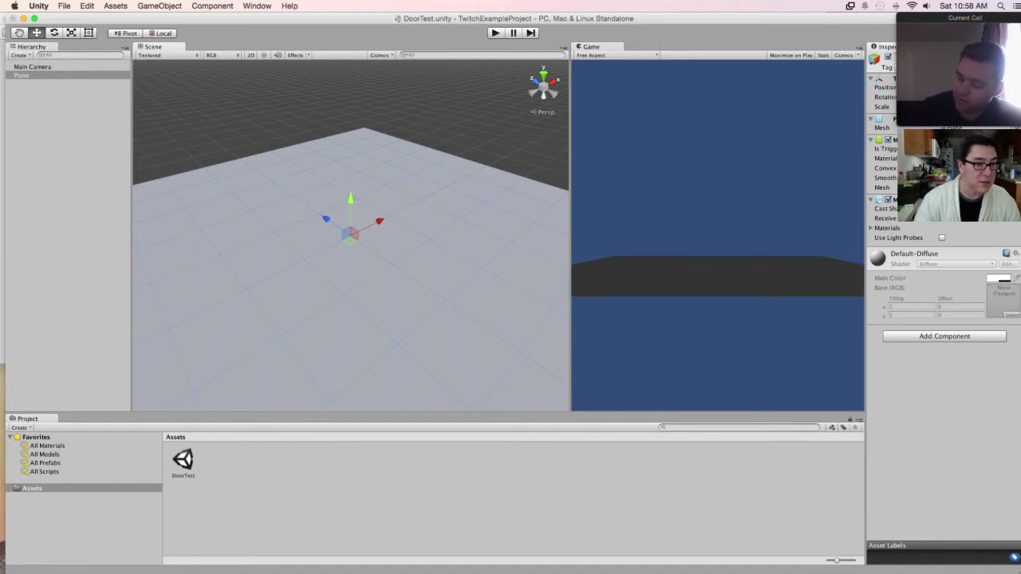
# - Nudge the editor window sideways and orbit the Scene view around the selected plane
pyautogui.moveTo(510, 18); pyautogui.dragTo(501, 18)
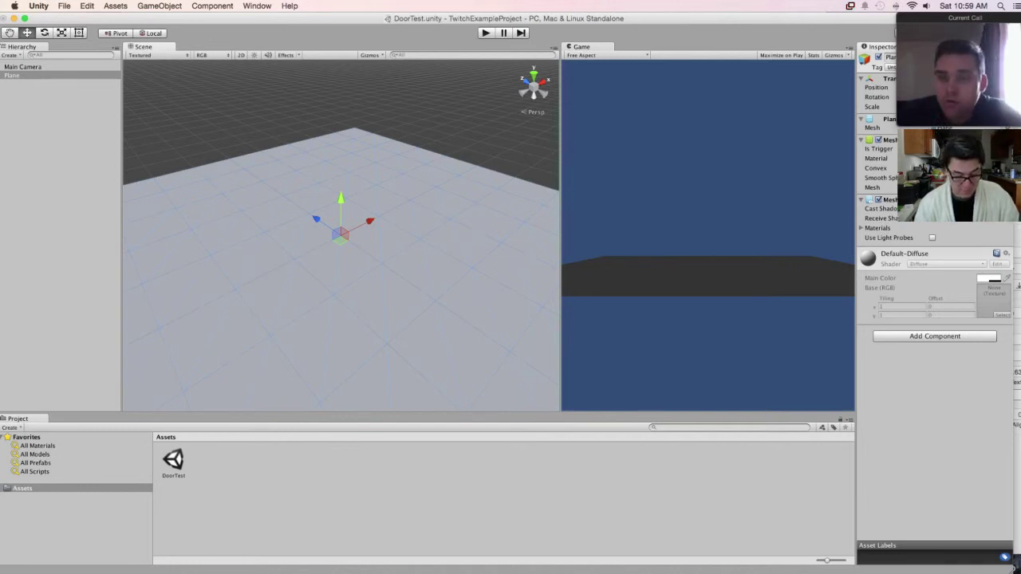
pyautogui.press('alt')
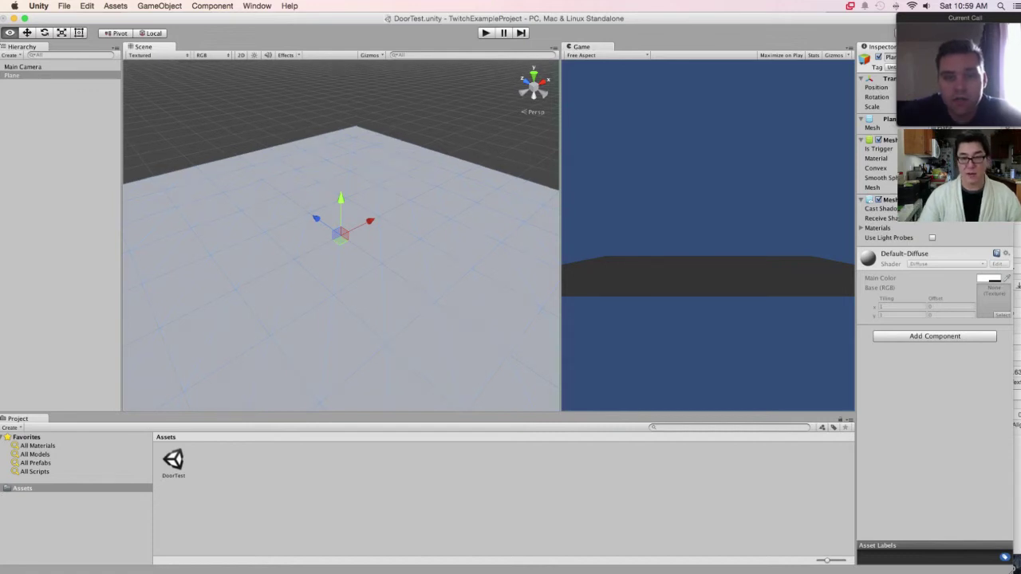
pyautogui.keyDown('alt'); pyautogui.moveTo(447, 239); pyautogui.dragTo(144, 231); pyautogui.keyUp('alt')
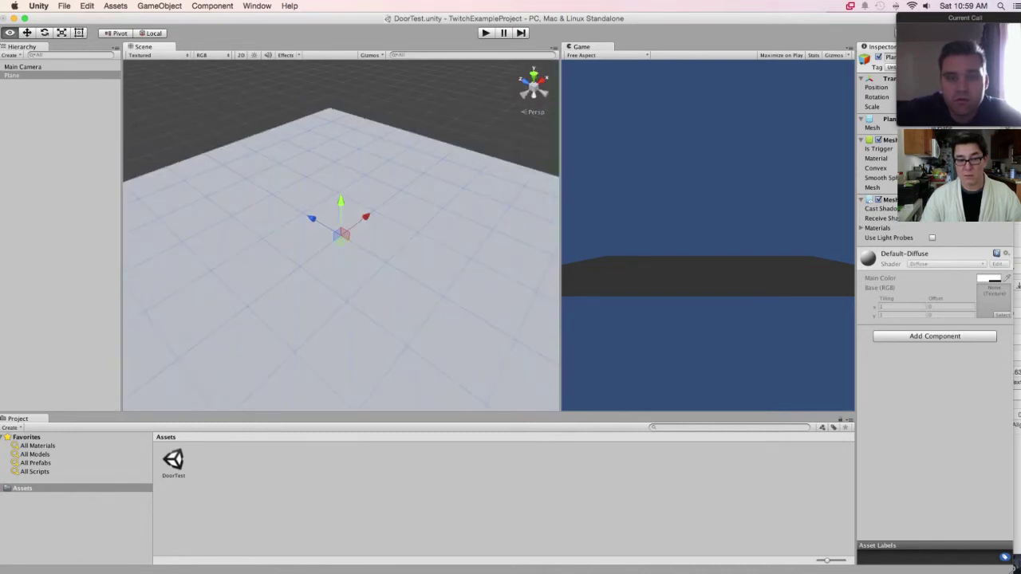
# - Deselect the plane and create a Cube 3D object through the Hierarchy
pyautogui.click(60, 199)
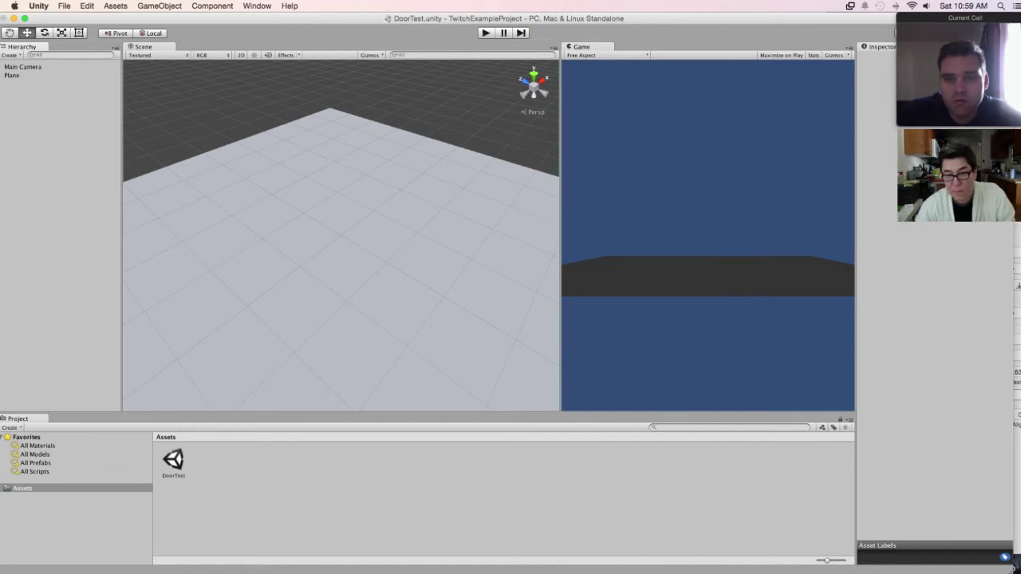
pyautogui.click(11, 55)
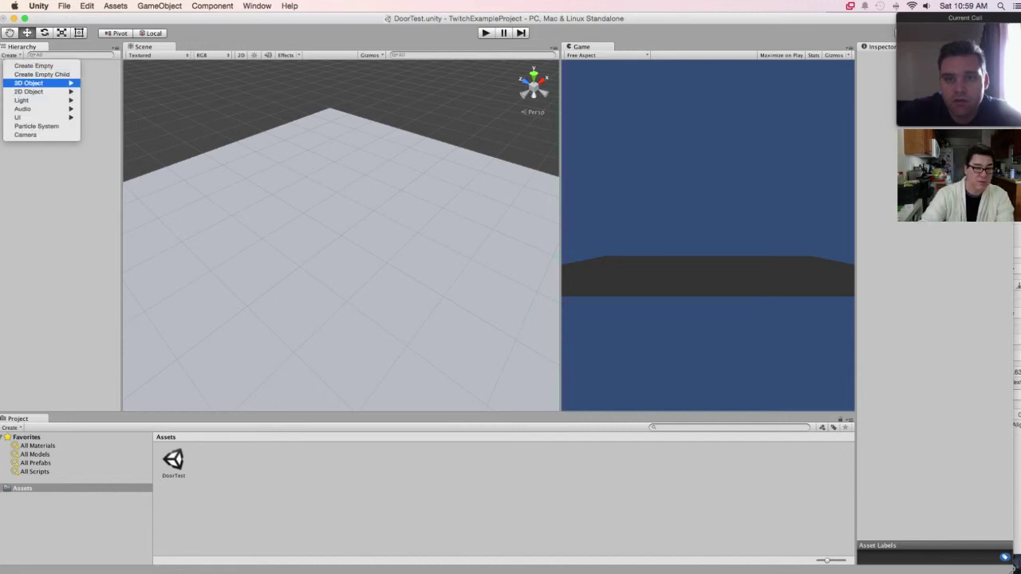
pyautogui.moveTo(31, 83)
pyautogui.click(99, 83)
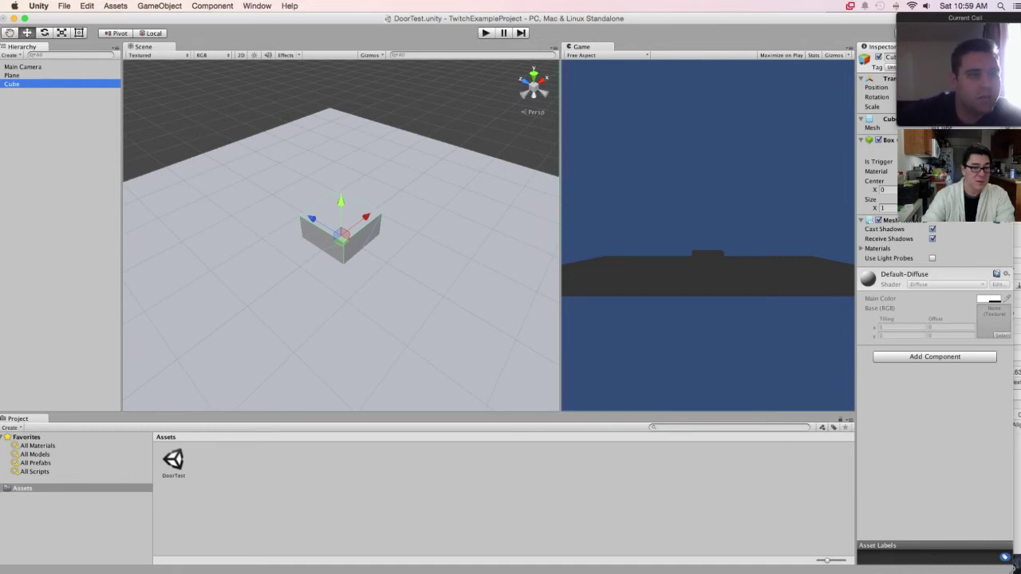
# - Pan the Scene view in several directions across the cube and plane, using both temporary panning and the Hand tool
pyautogui.moveTo(341, 239); pyautogui.dragTo(415, 246, button='middle')
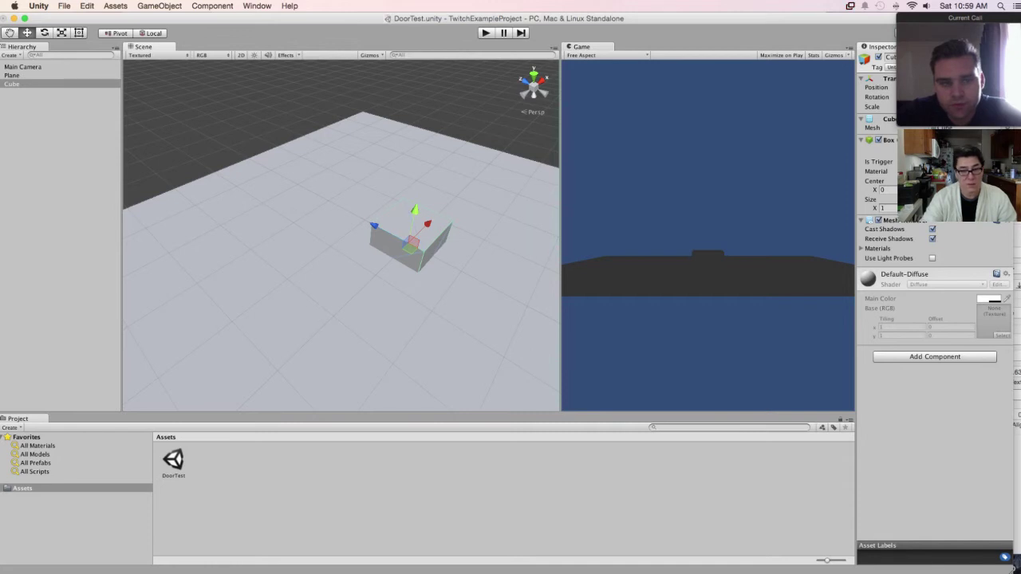
pyautogui.moveTo(411, 248); pyautogui.dragTo(289, 142, button='middle')
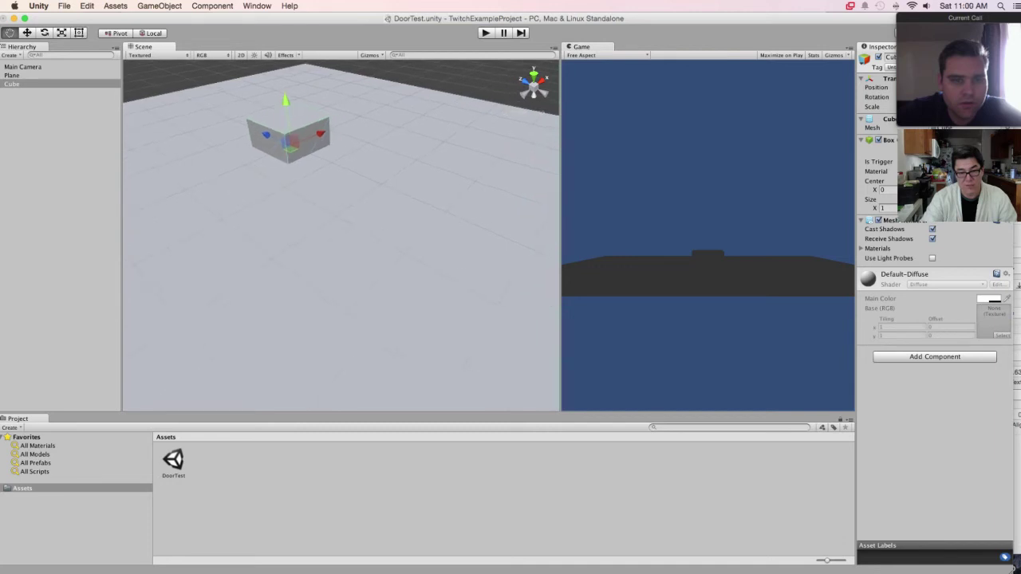
pyautogui.moveTo(289, 137); pyautogui.dragTo(384, 241)
pyautogui.press('w')
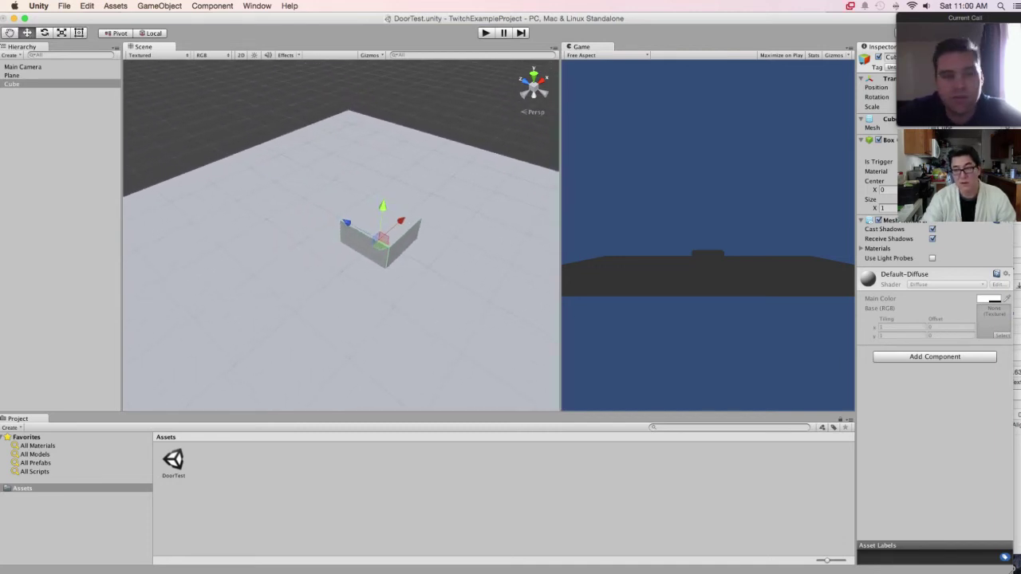
pyautogui.moveTo(383, 239); pyautogui.dragTo(362, 177, button='middle')
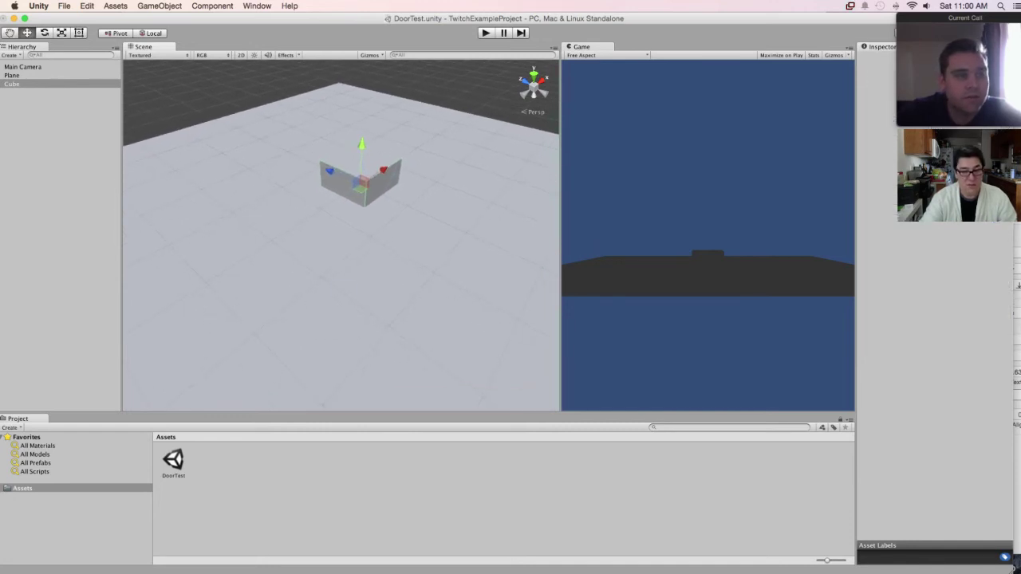
pyautogui.moveTo(364, 206); pyautogui.dragTo(337, 197, button='middle')
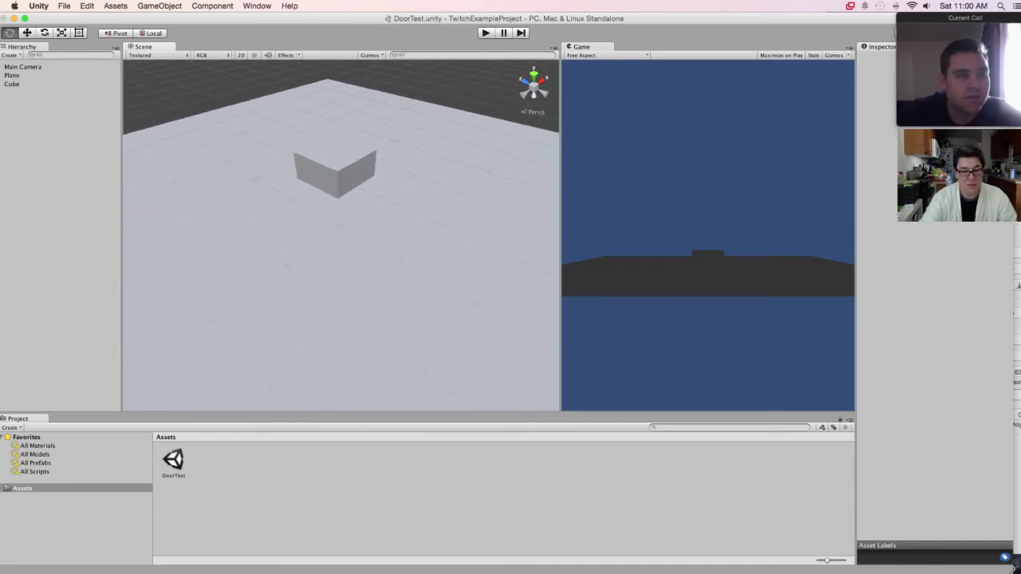
pyautogui.moveTo(323, 280); pyautogui.dragTo(309, 332, button='middle')
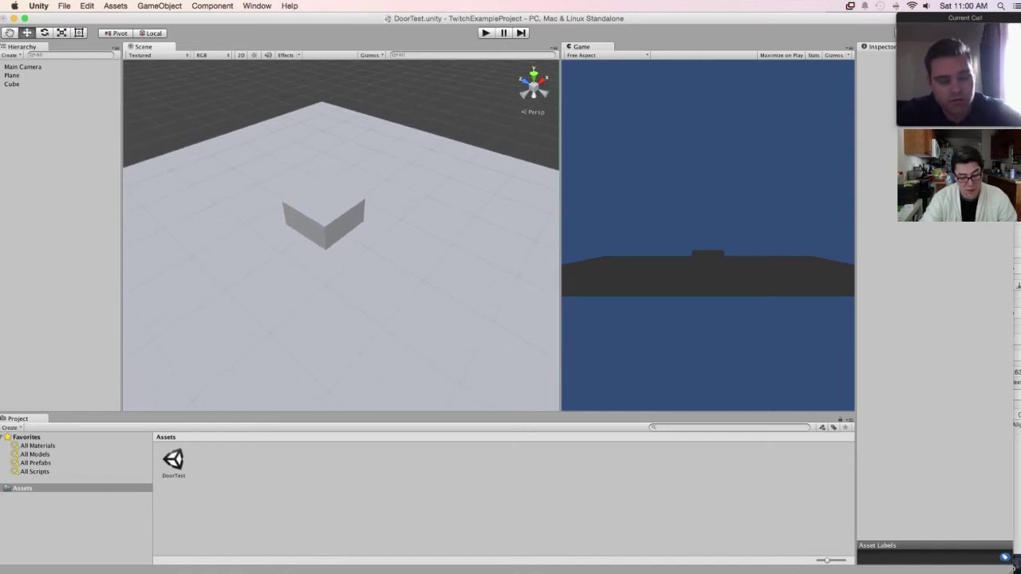
pyautogui.press('q')
pyautogui.moveTo(325, 239); pyautogui.dragTo(493, 315)
# - Select the cube in the Hierarchy and frame it in the Scene view
pyautogui.click(12, 84)
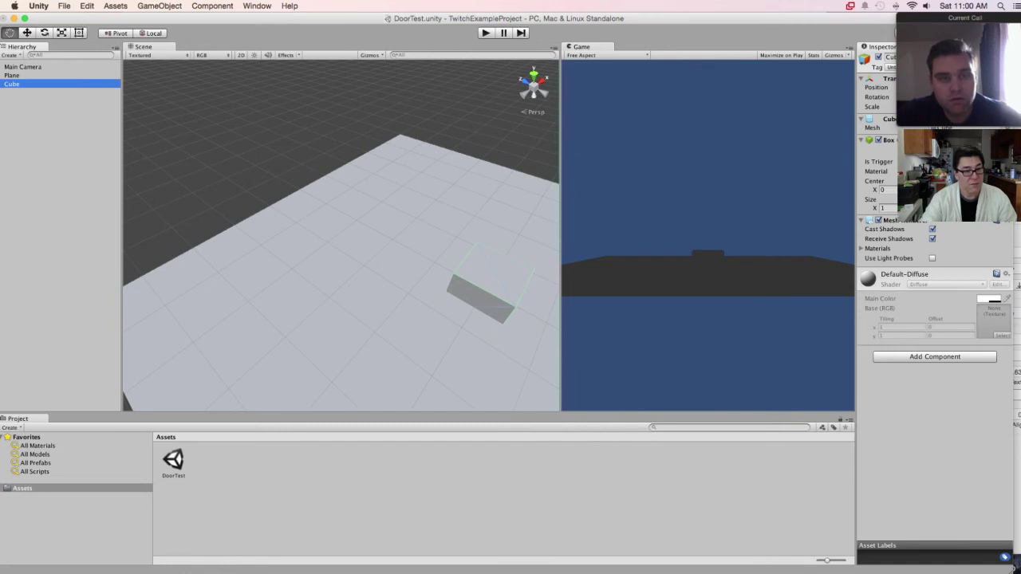
pyautogui.click(12, 84)
pyautogui.click(50, 151)
pyautogui.click(12, 84)
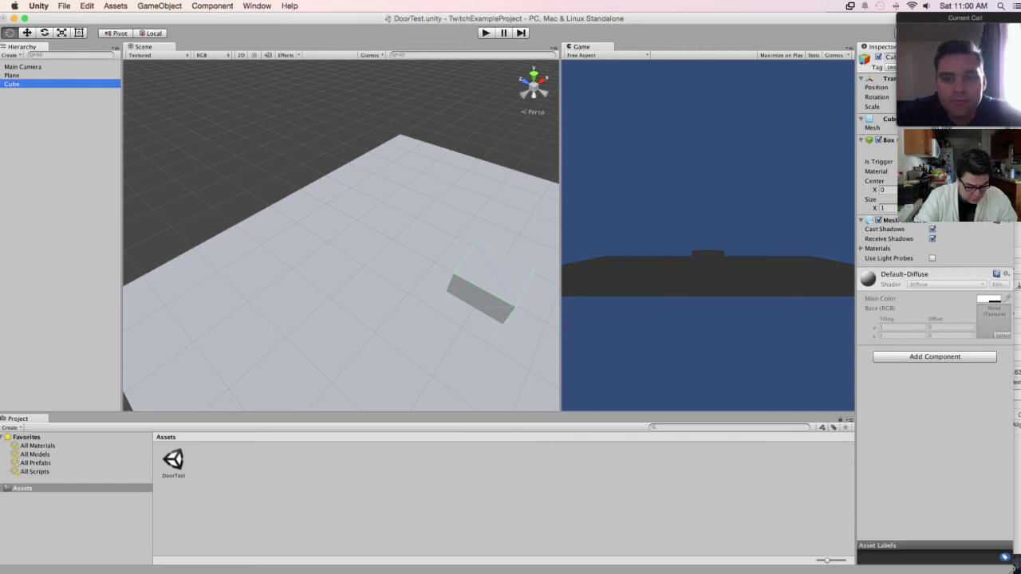
pyautogui.press('f')
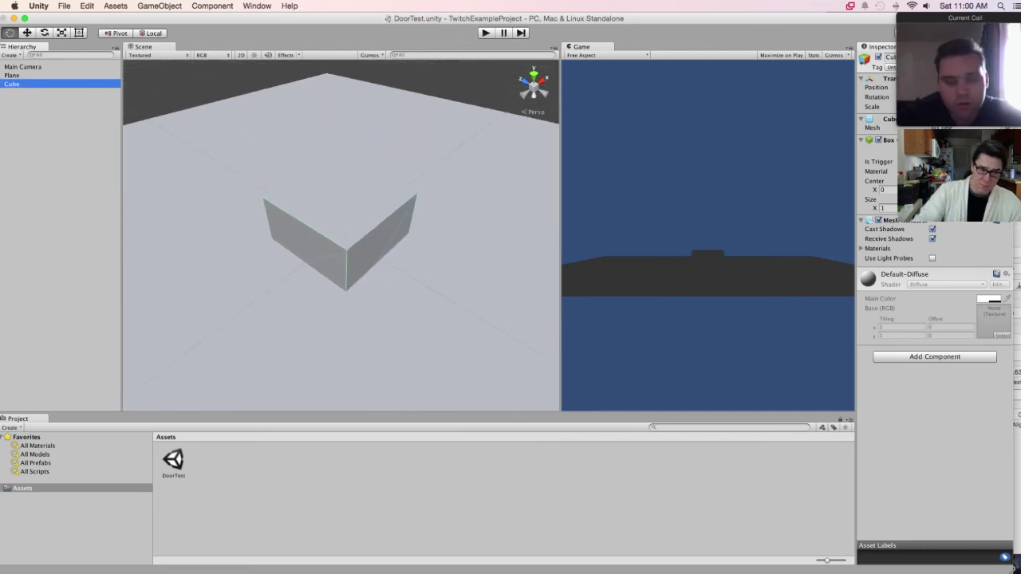
# - Alternate the Hierarchy selection between the plane and the cube, framing each one in the Scene view
pyautogui.doubleClick(12, 75)
pyautogui.press('Down')
pyautogui.press('f')
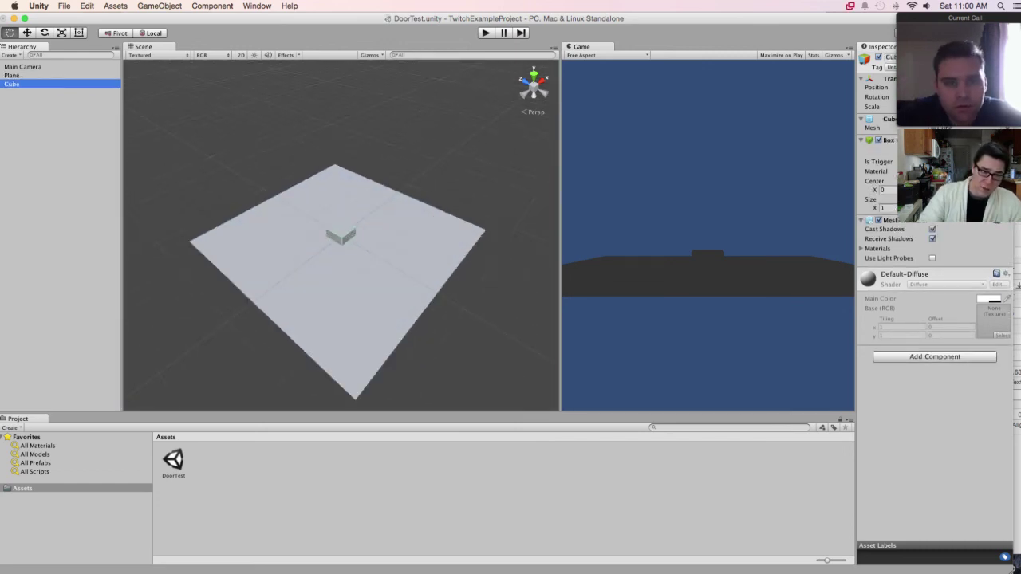
pyautogui.press('Up')
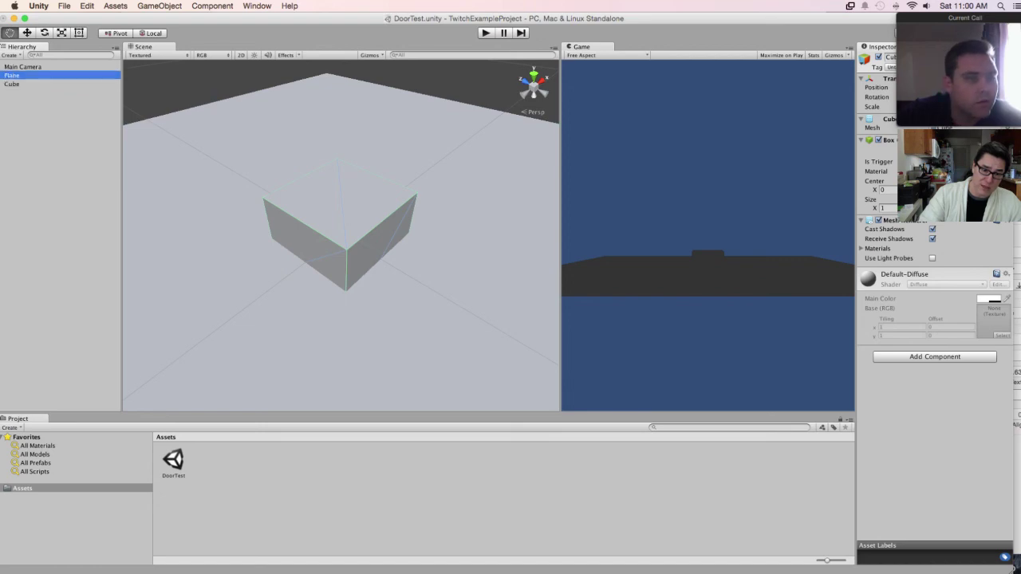